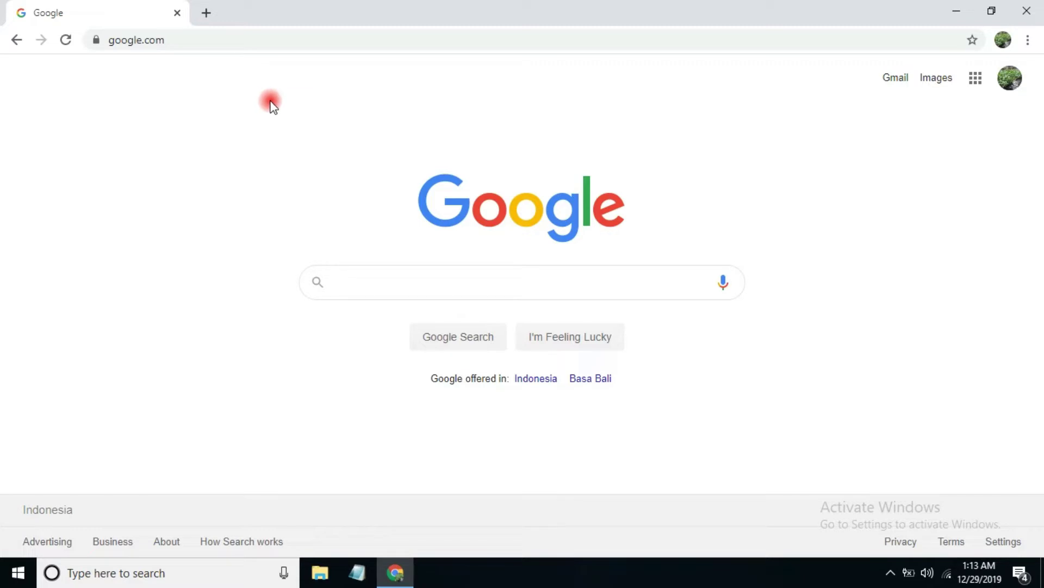
- Search Google for "blogger" and open the Blogger sign-in page from the results
type("blogger")
key("Return")
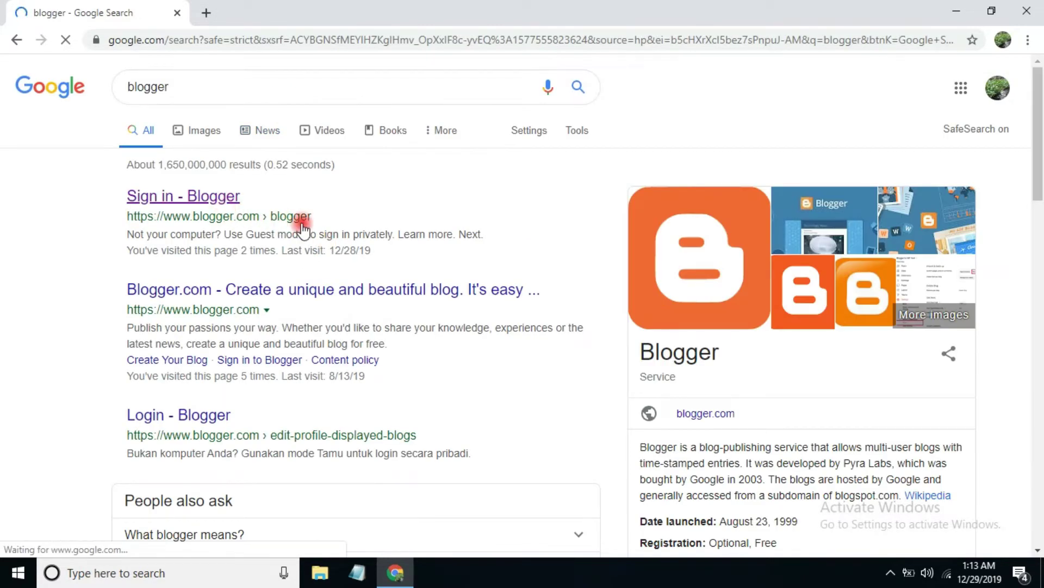
left_click(171, 201)
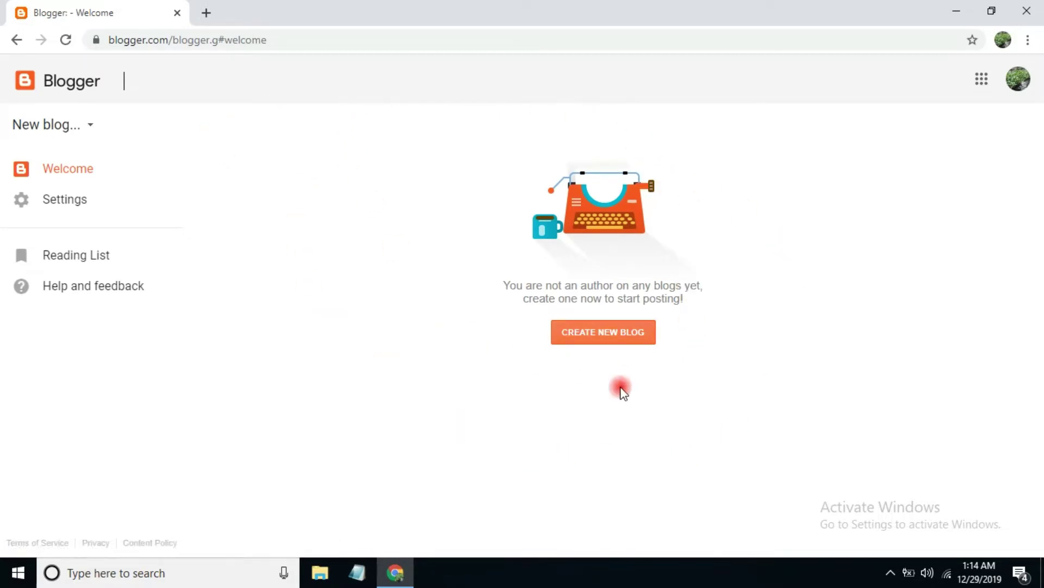
- Start creating a new blog and enter "Kuliner" as its title
left_click(608, 341)
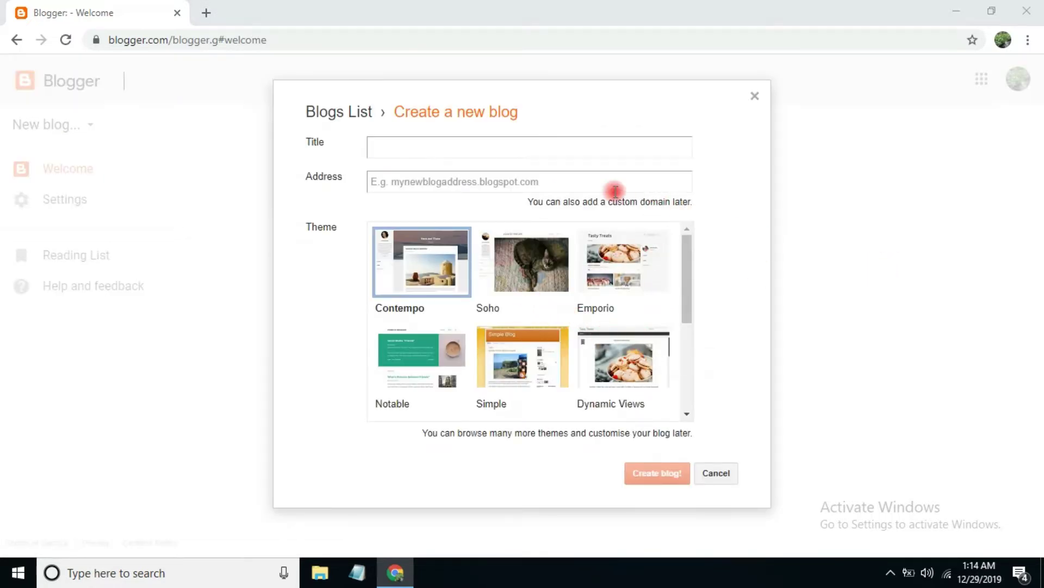
left_click(494, 146)
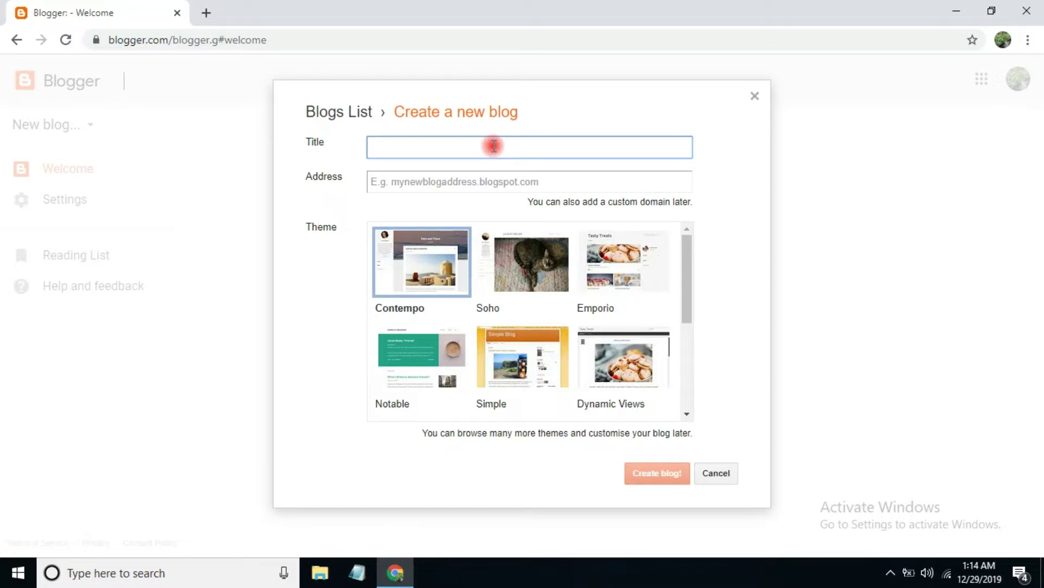
type("Ku")
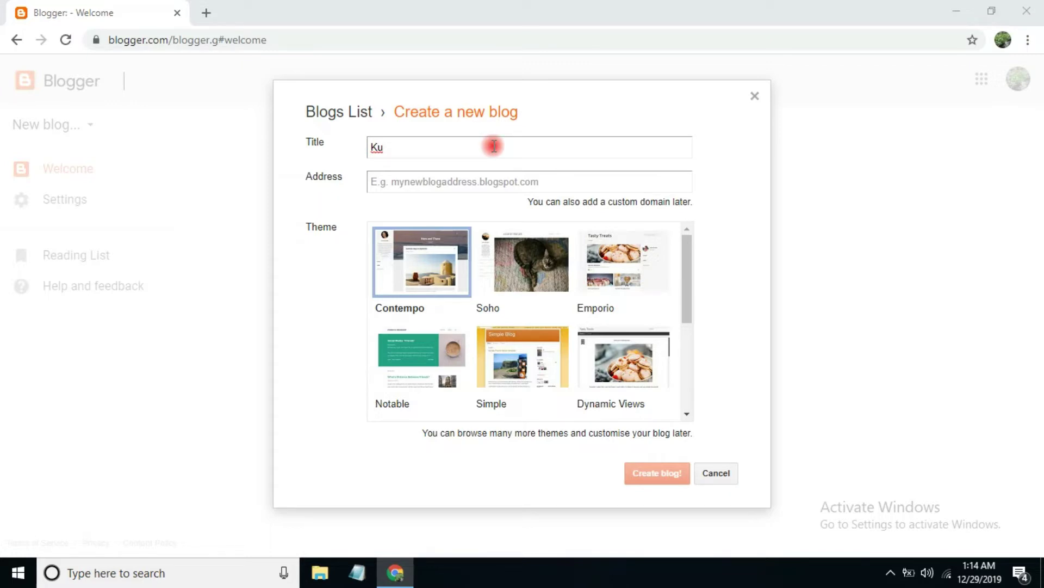
left_click(494, 146)
type("li")
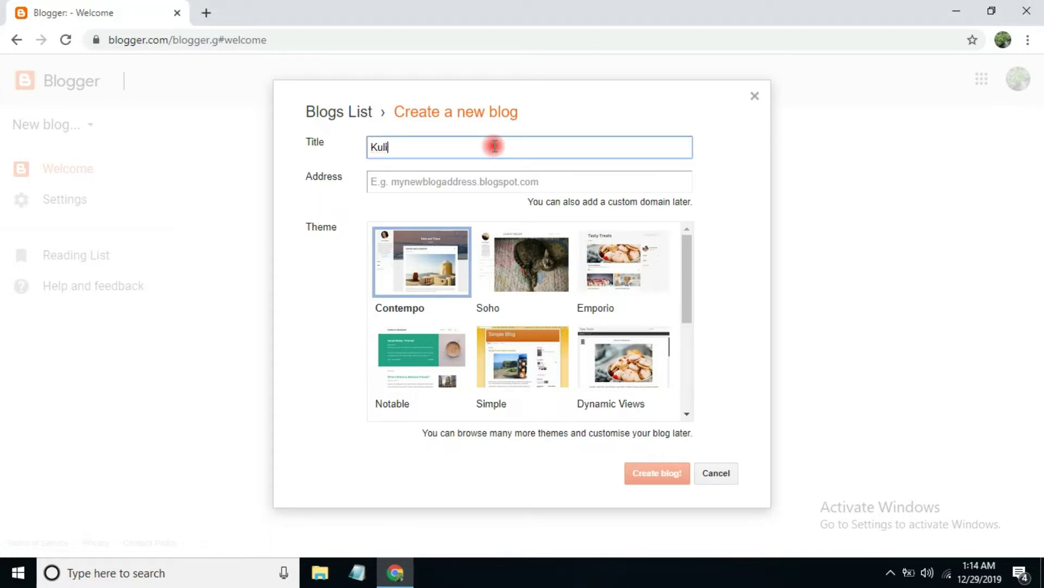
type("ner")
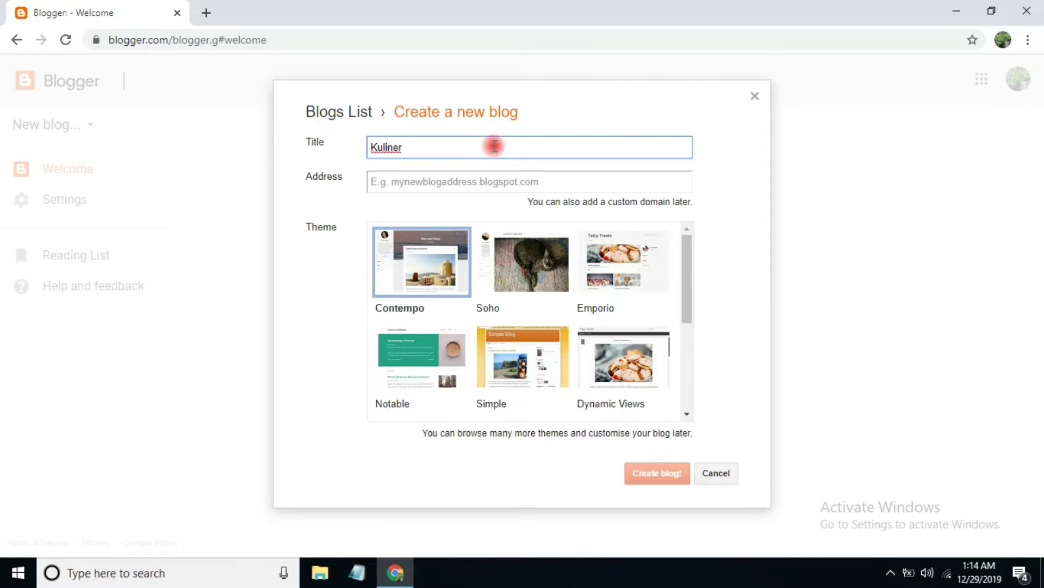
- Enter kulinermakyus as the new blog's address and accept the suggested kulinermakyus.blogspot.com
left_click(477, 190)
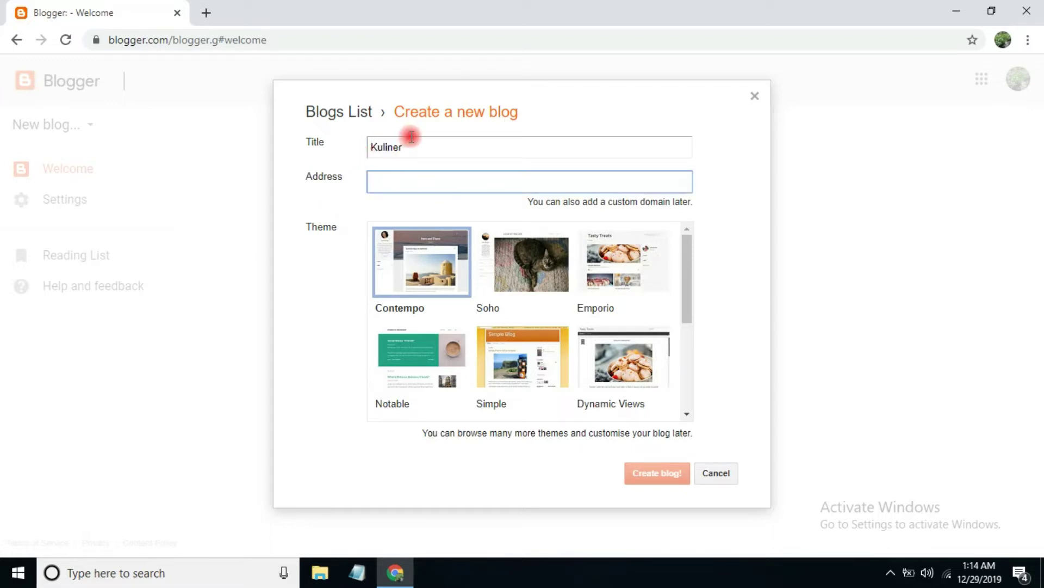
left_click_drag(424, 147, 361, 154)
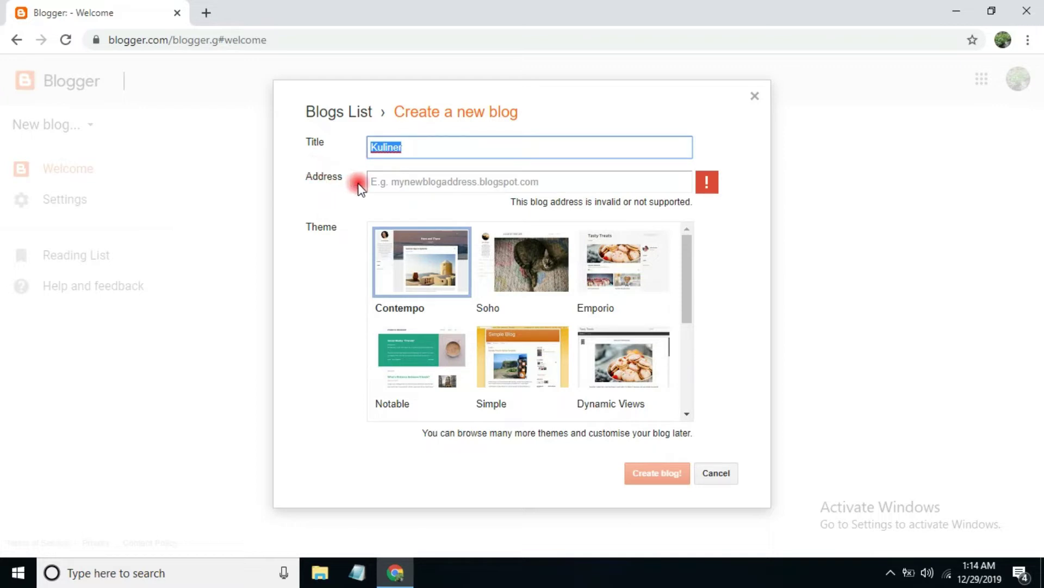
left_click(418, 181)
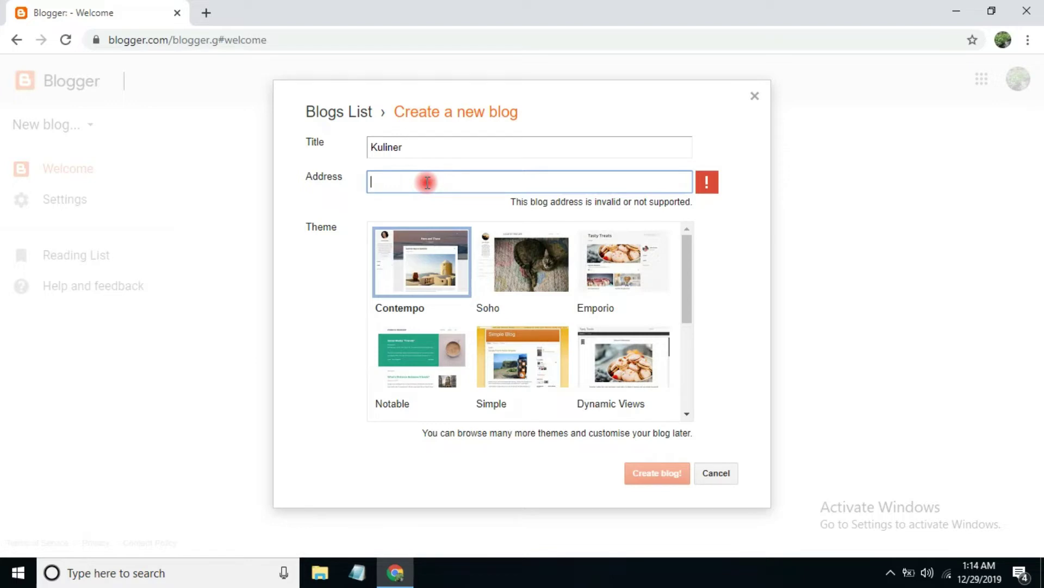
type("kuliner")
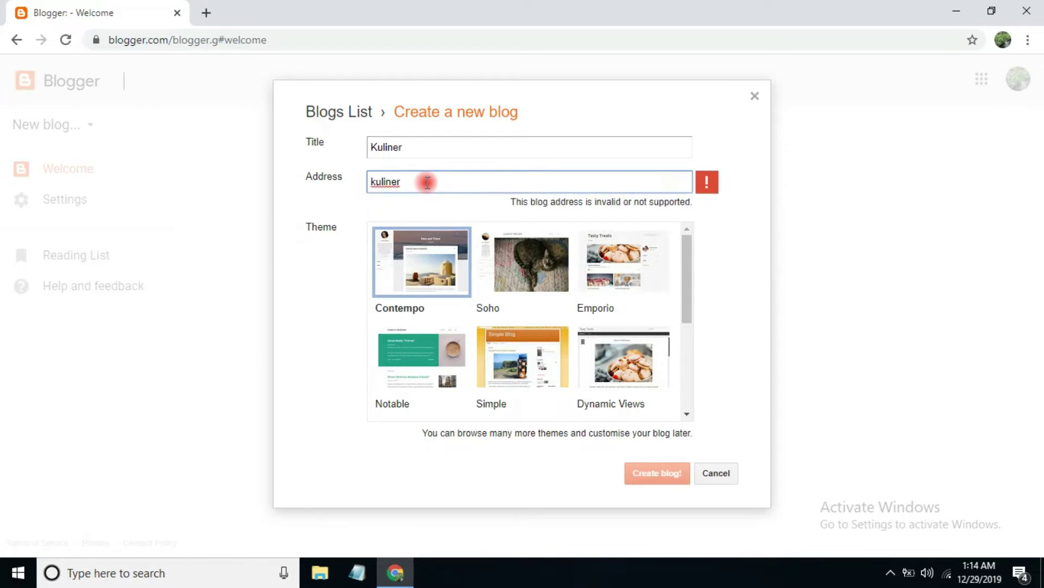
key("BackSpace")
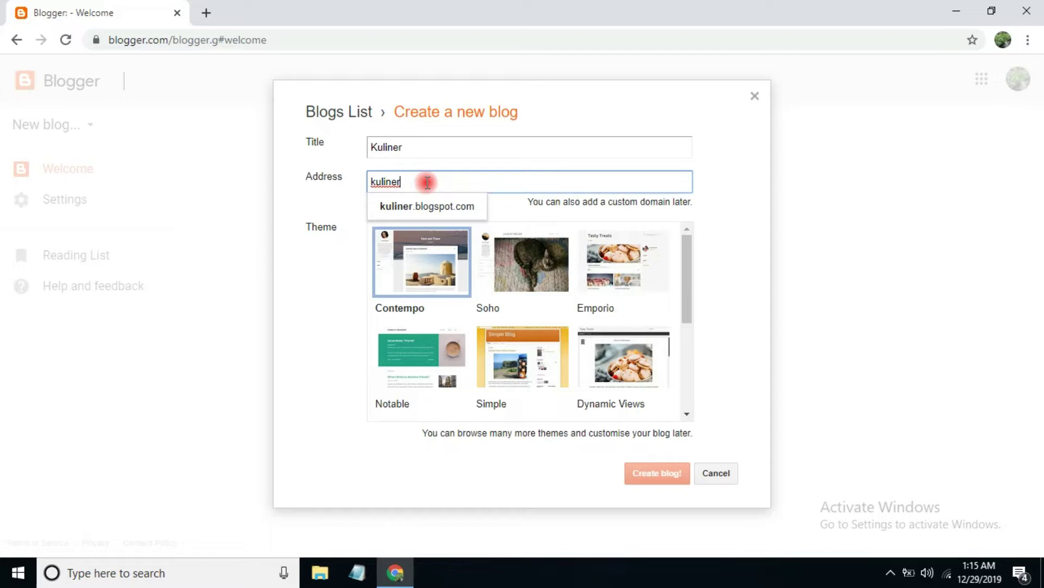
type("makyu")
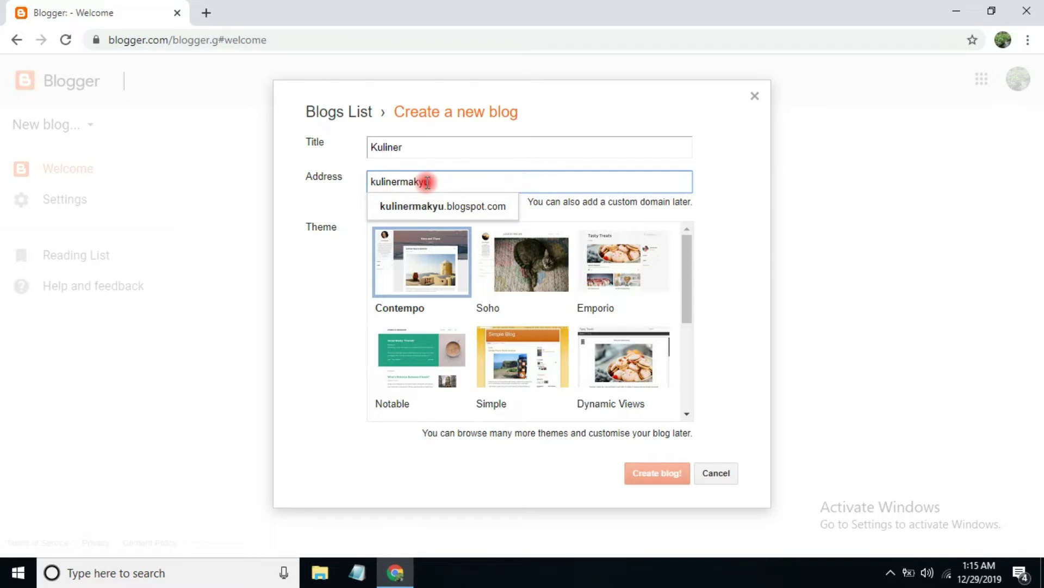
type("s")
left_click(466, 207)
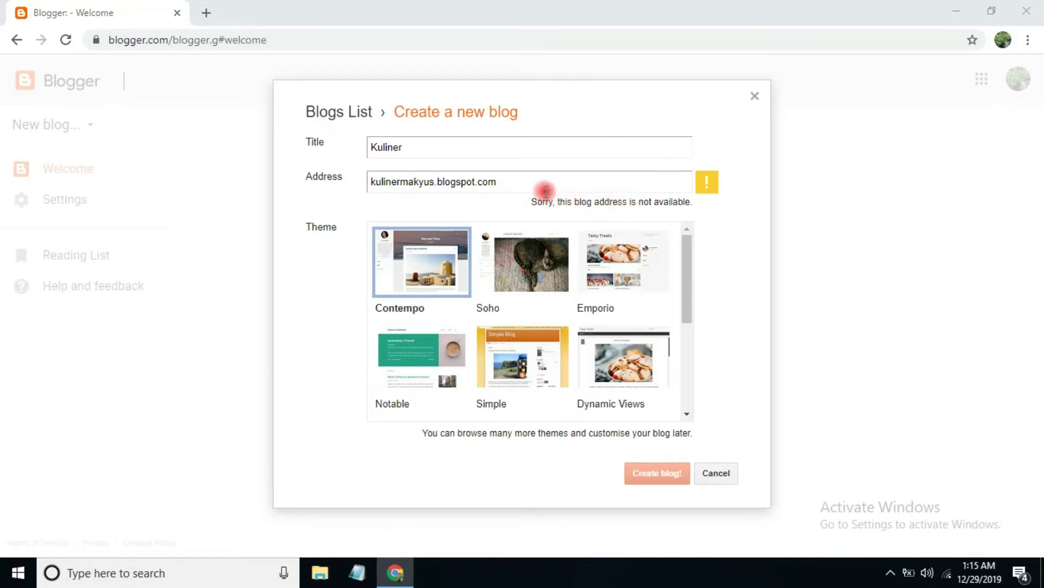
- Change the blog address to kulinermakyus547.blogspot.com by adding 547 after the name, and accept the suggestion
left_click(773, 57)
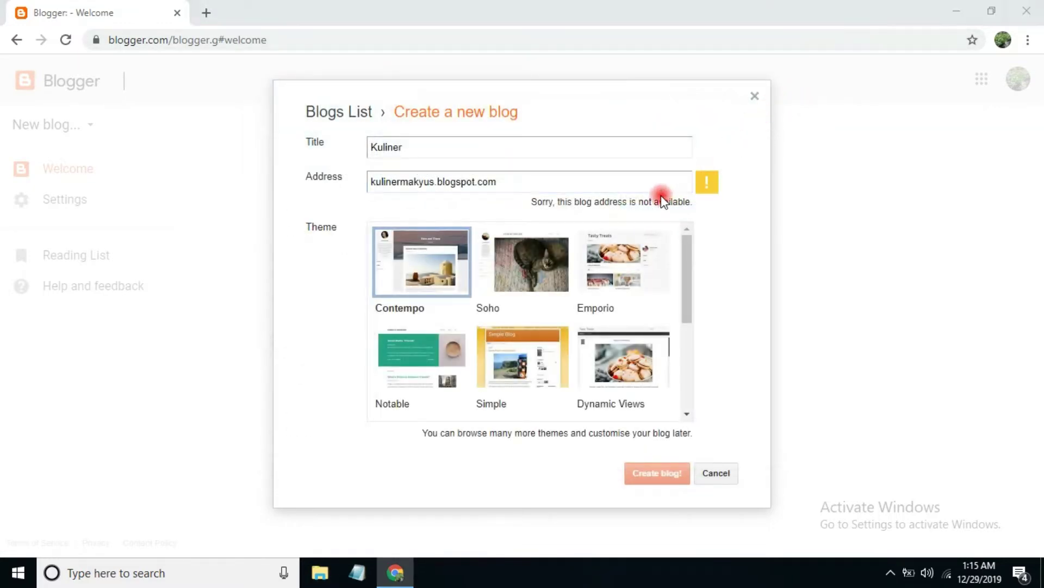
left_click(533, 182)
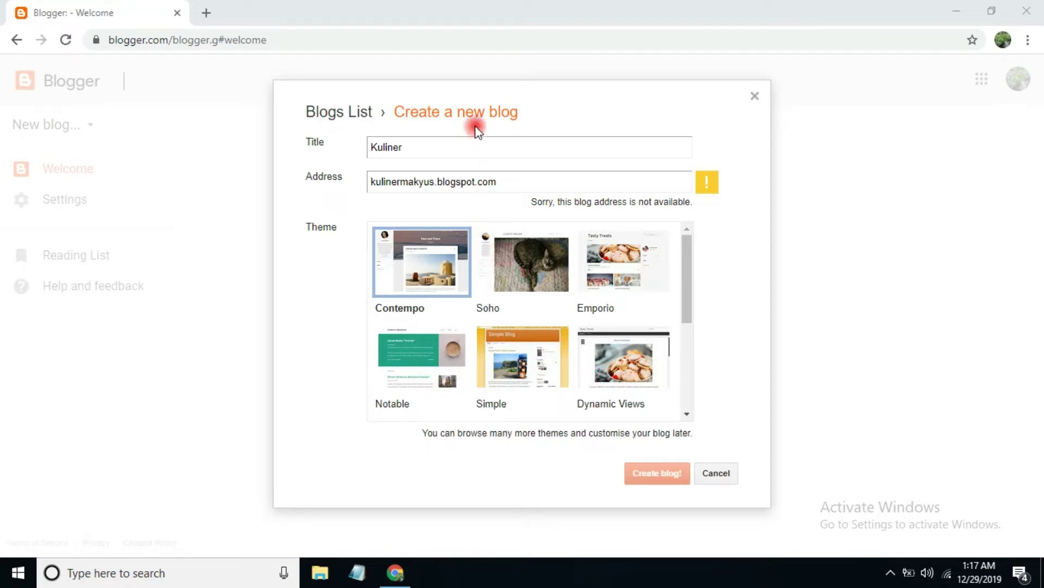
left_click(427, 182)
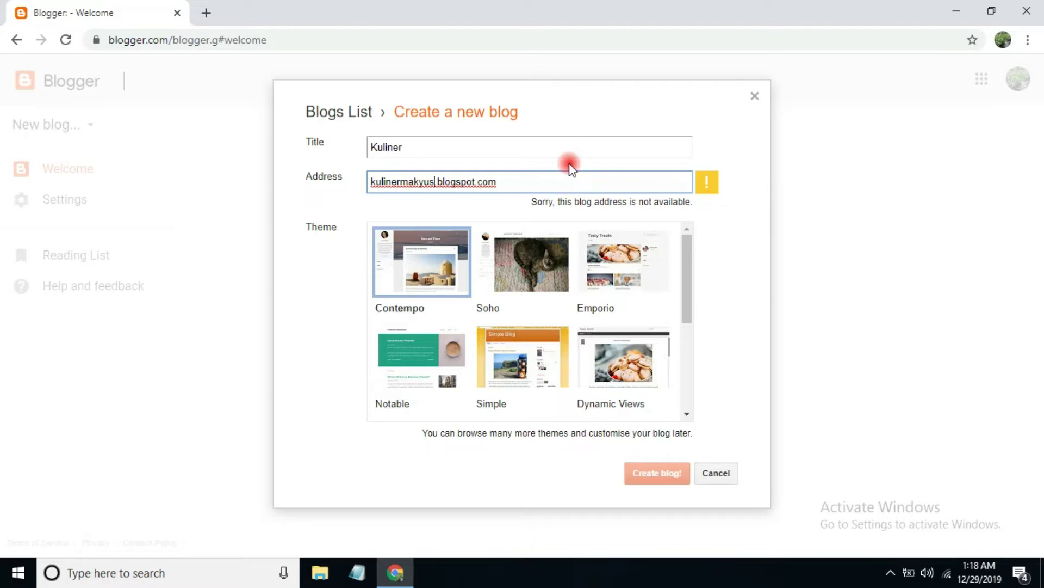
type("5")
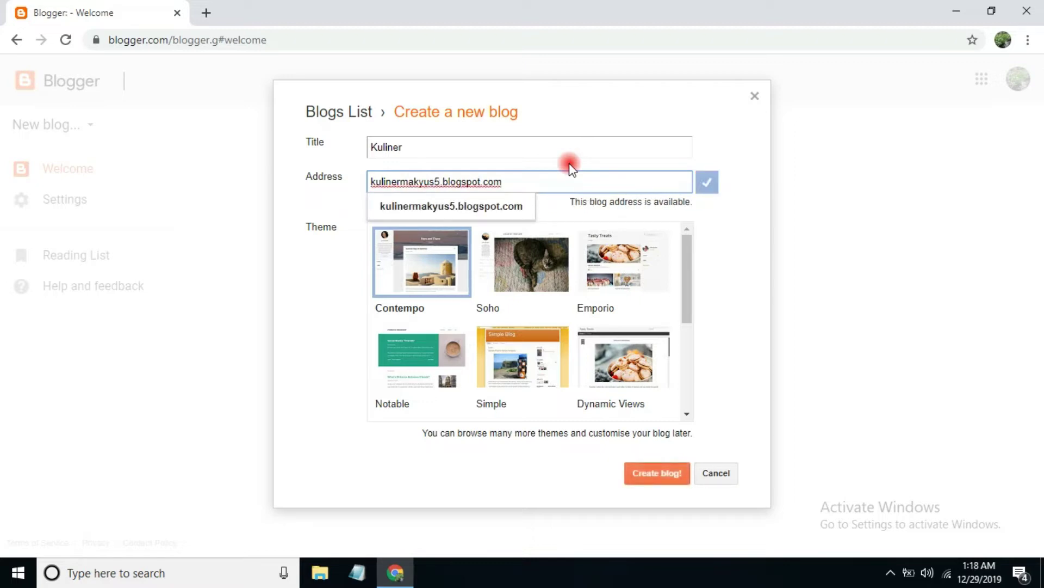
type("47")
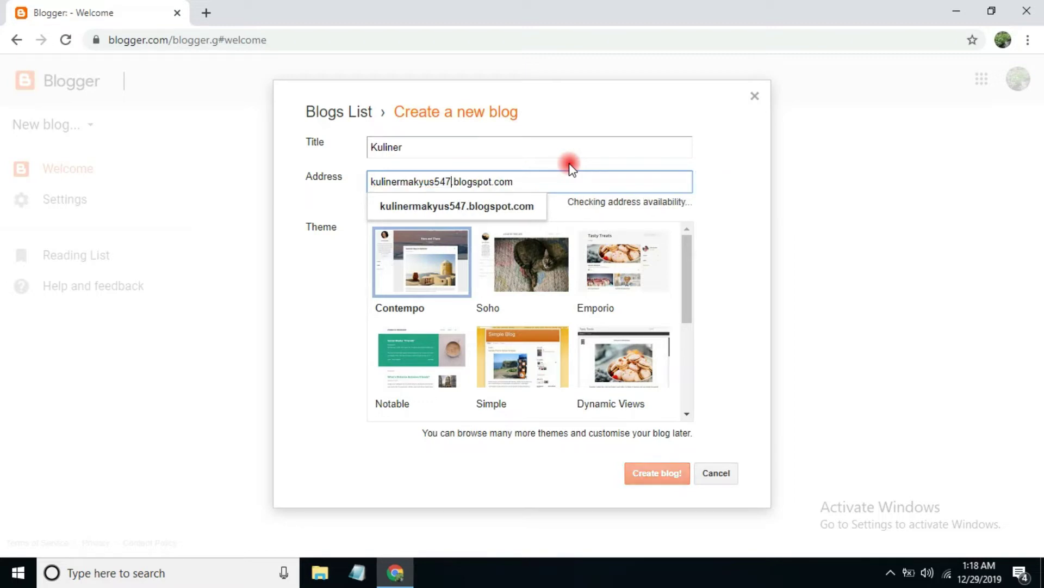
left_click(501, 204)
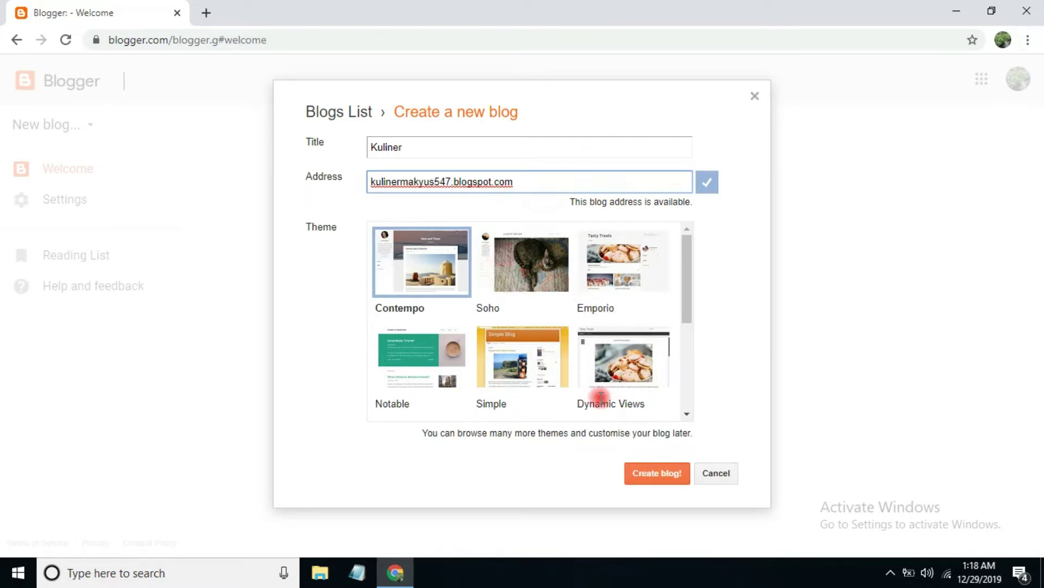
- Create the blog with the Emporio theme and decline the Google Domains offer
left_click(638, 266)
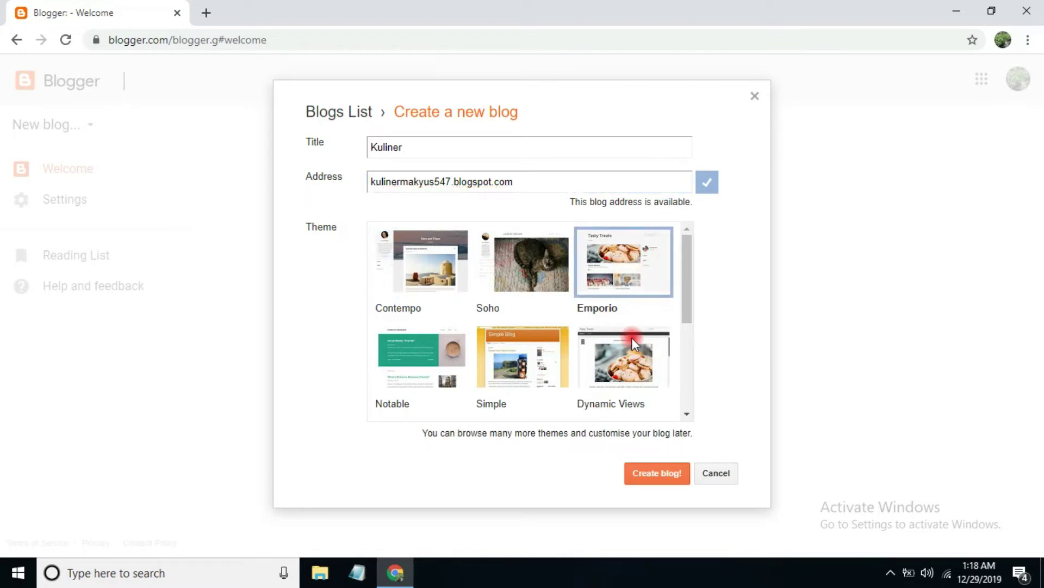
left_click(656, 476)
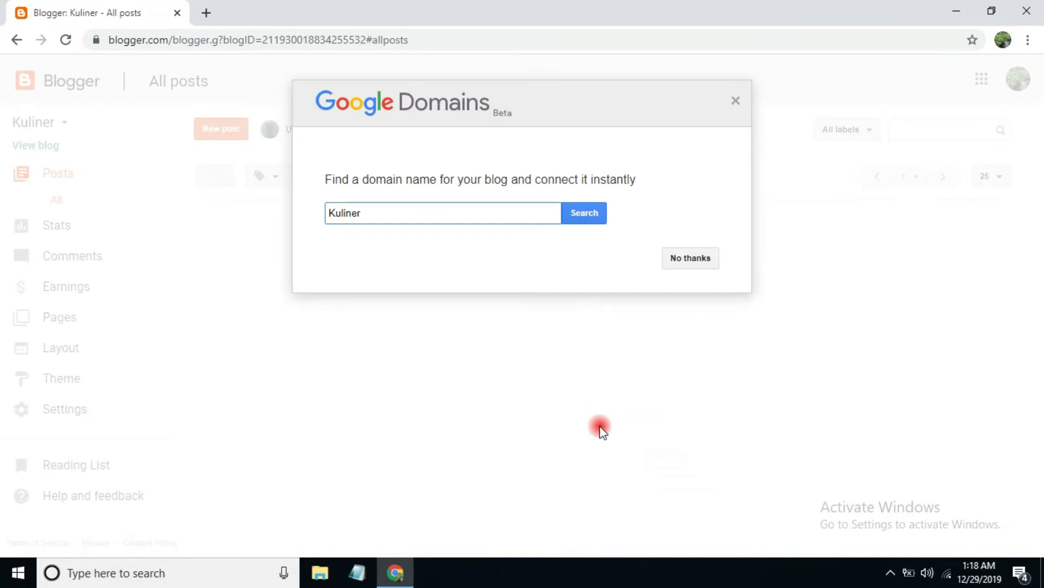
left_click(674, 260)
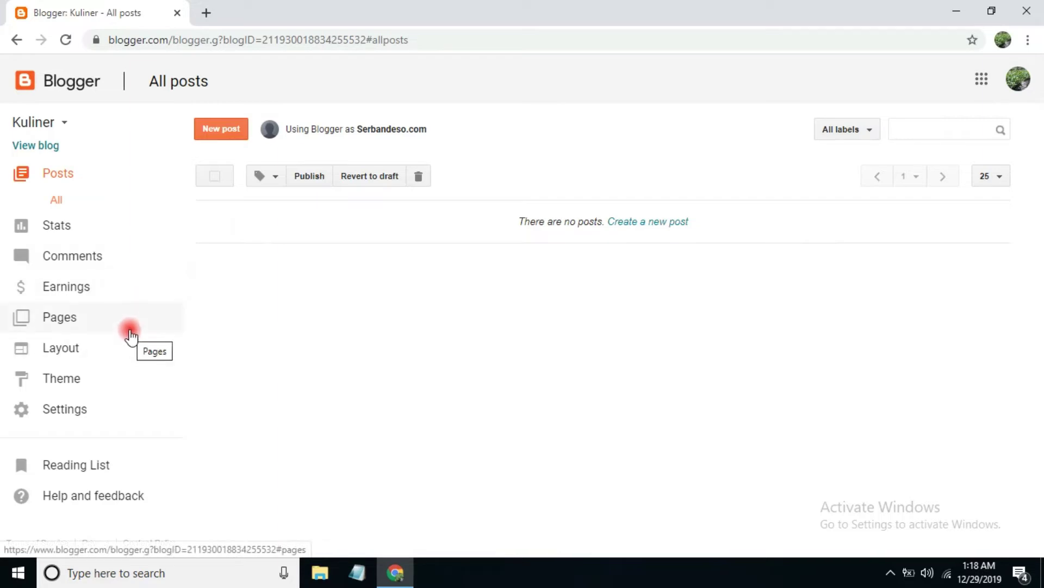
- Open the blog's basic settings and compare the Title entry with the live blog page
left_click(50, 414)
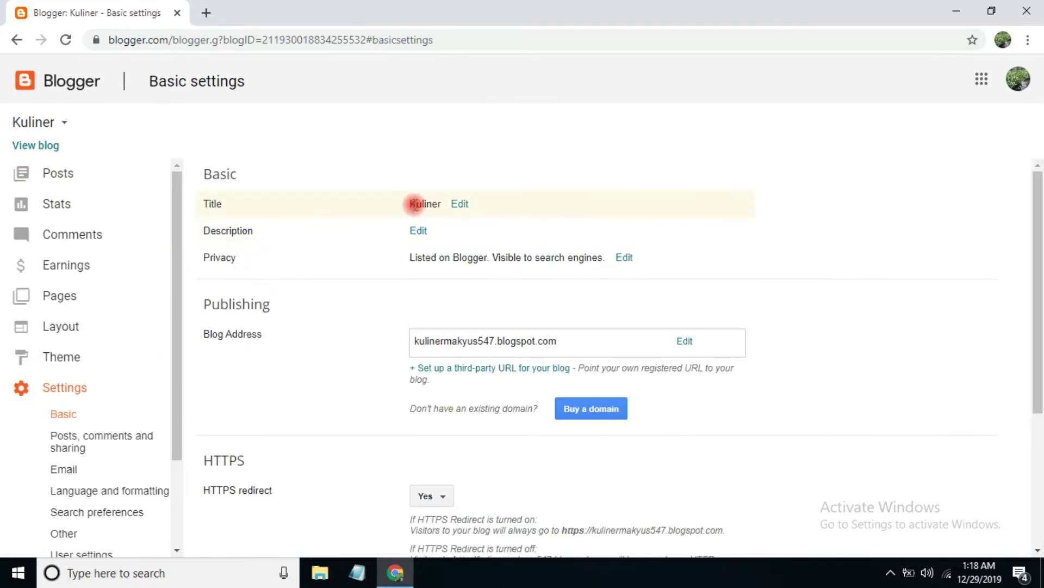
left_click_drag(211, 204, 275, 205)
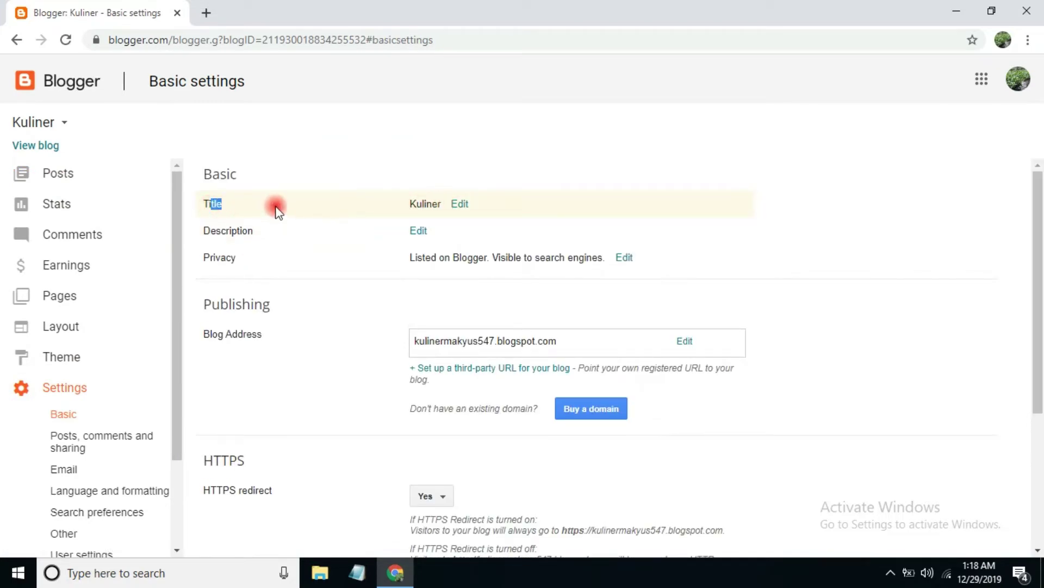
left_click(36, 144)
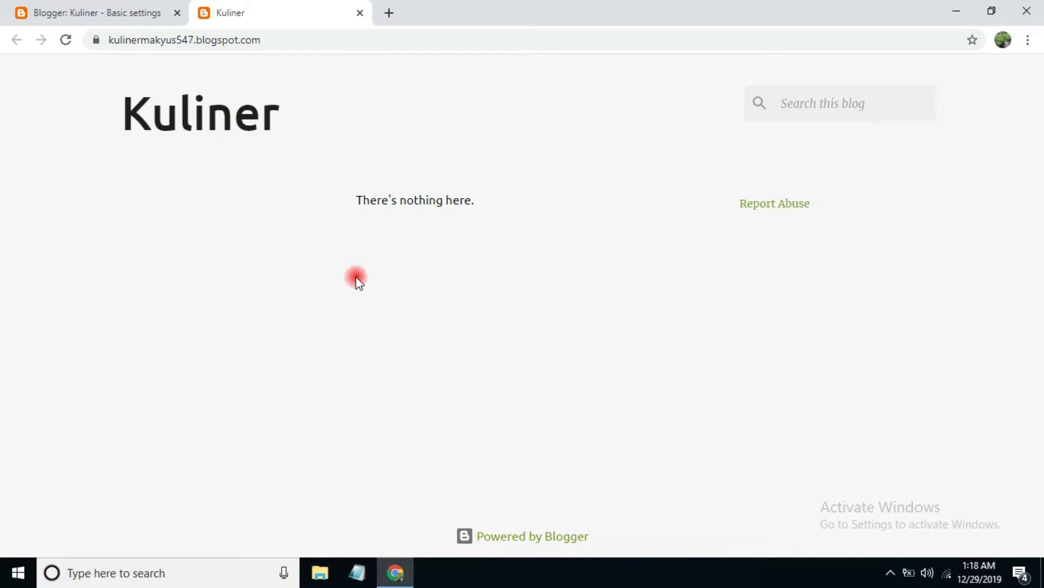
left_click(104, 12)
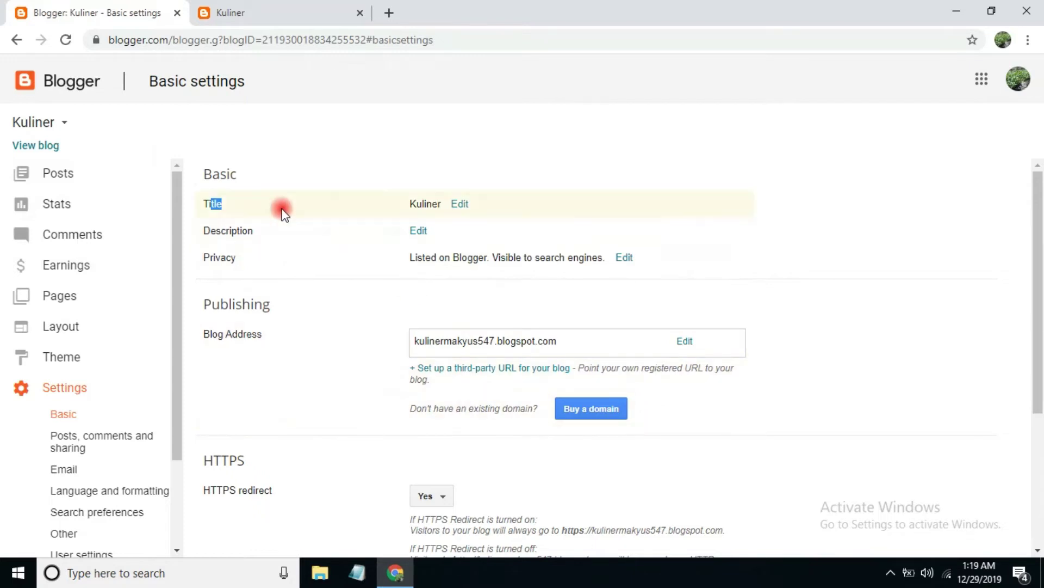
left_click(229, 202)
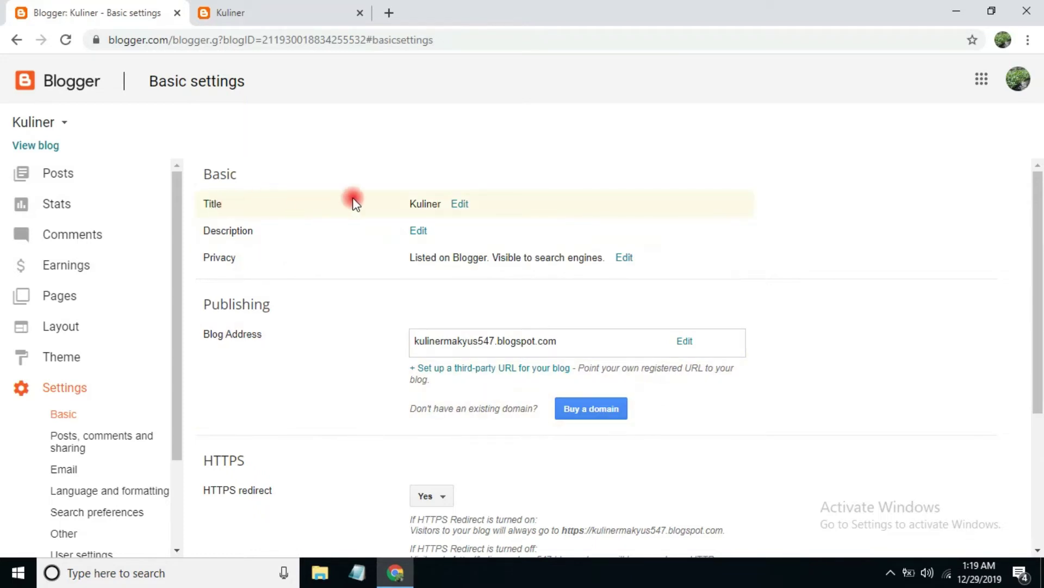
- Open the blog description for editing and save it blank
left_click(420, 230)
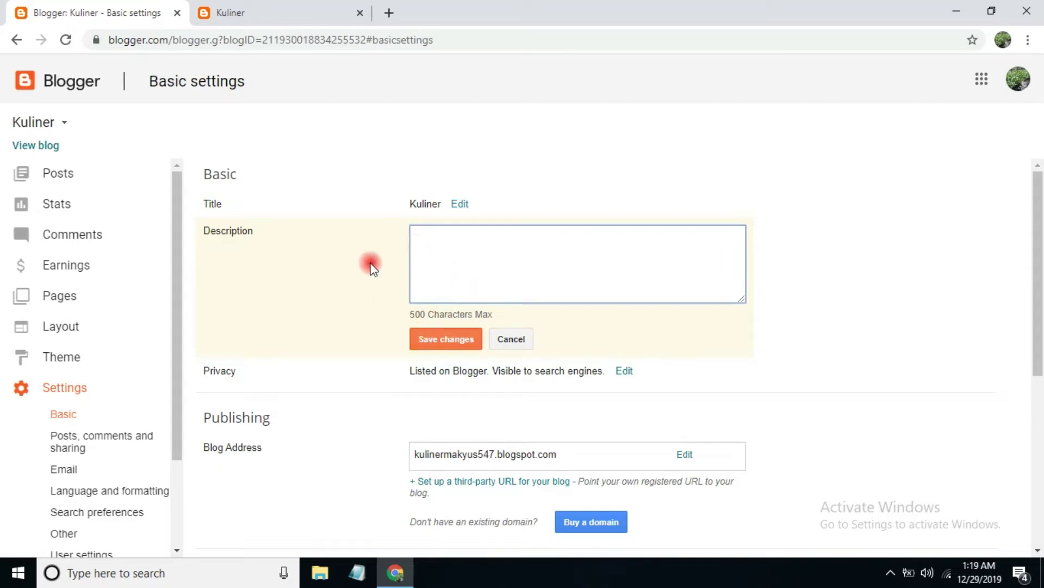
scroll(402, 374, "down", 3)
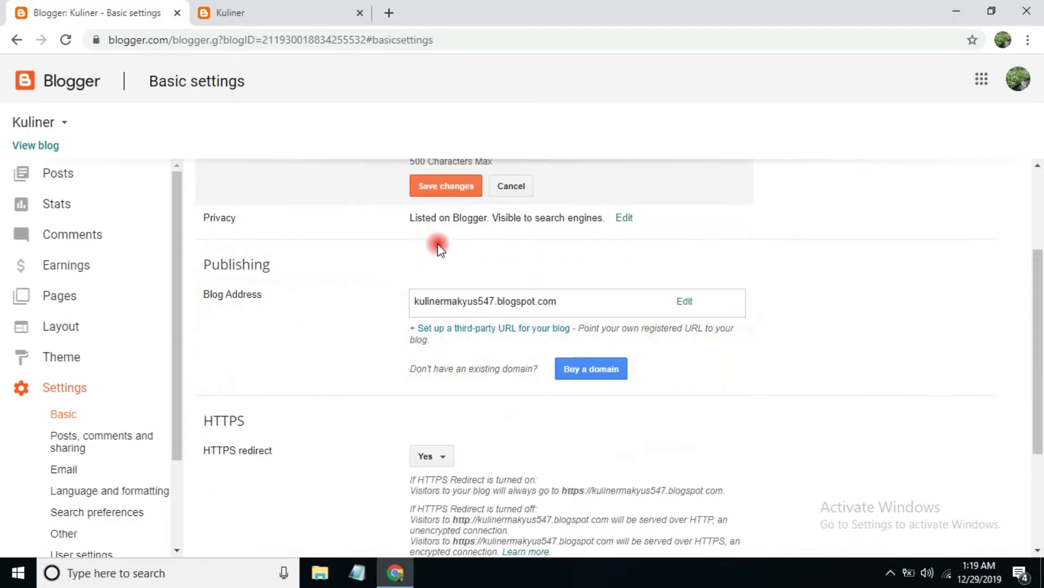
scroll(435, 240, "up", 3)
left_click(437, 340)
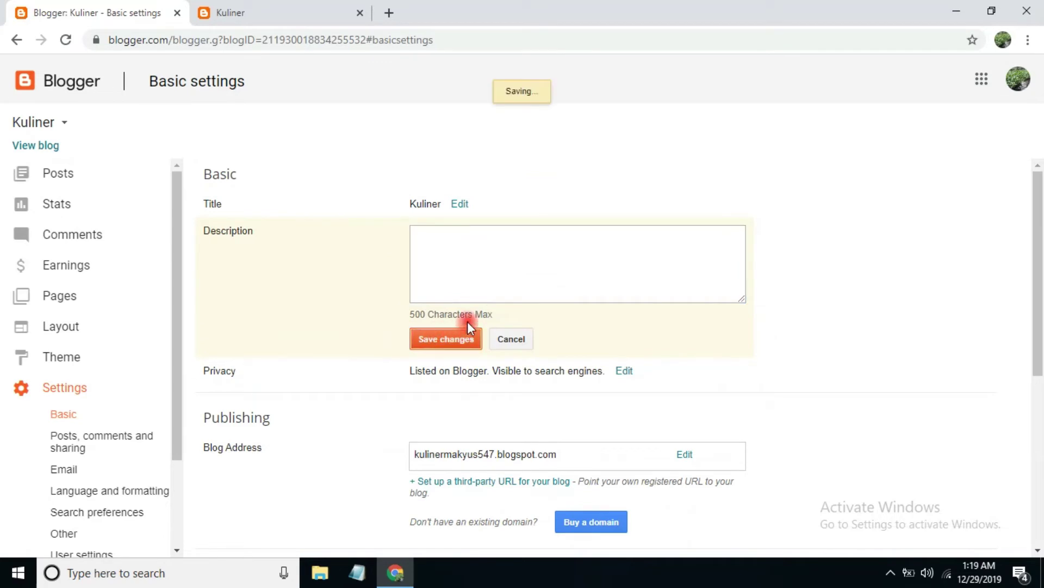
- Look through the Publishing, HTTPS and Permissions sections of the basic settings and the other settings categories
scroll(430, 315, "down", 1)
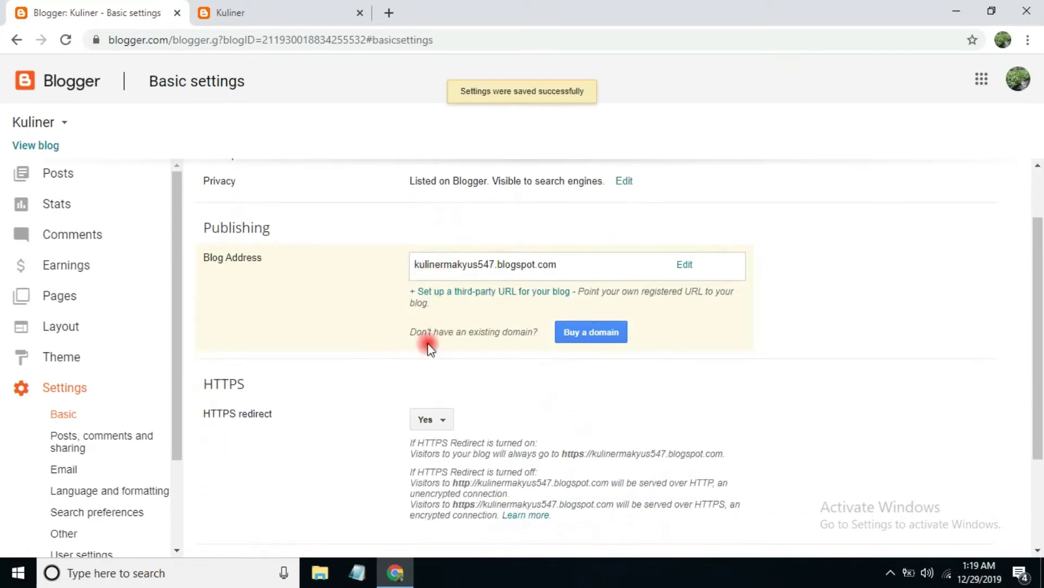
scroll(413, 348, "down", 2)
scroll(395, 375, "up", 1)
scroll(326, 383, "down", 1)
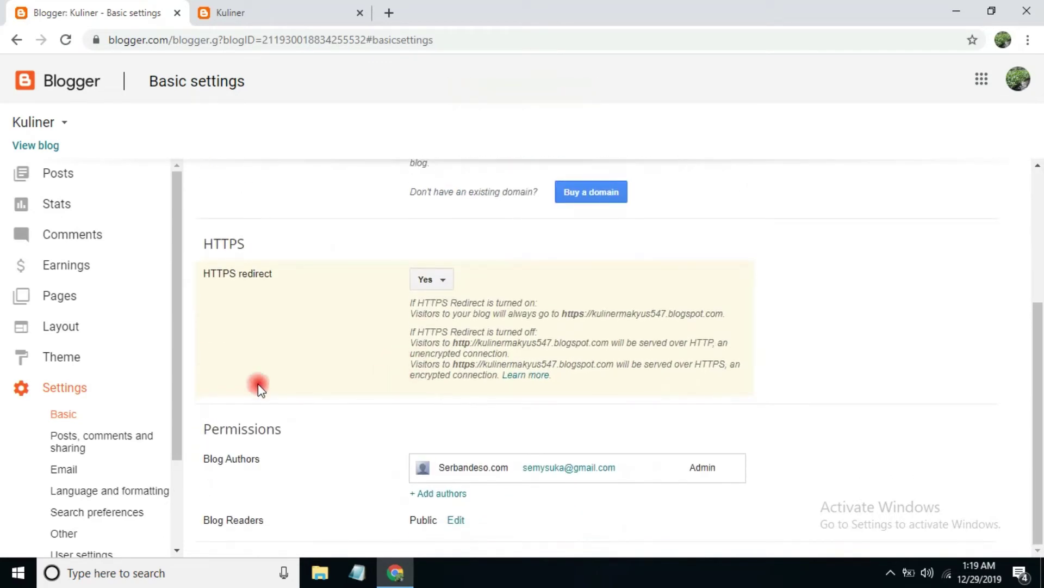
scroll(223, 397, "up", 3)
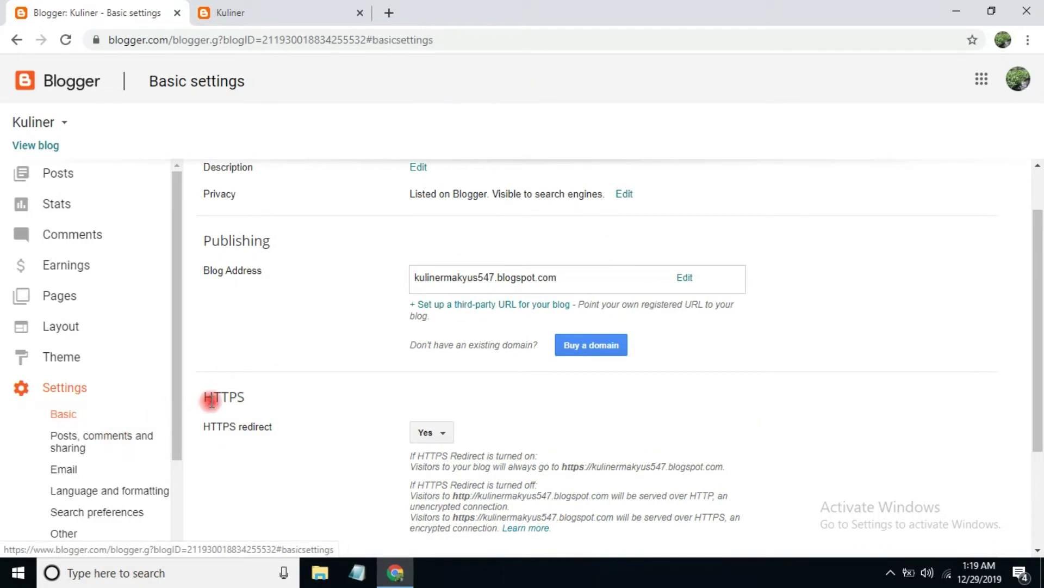
scroll(210, 397, "down", 3)
scroll(84, 528, "down", 2)
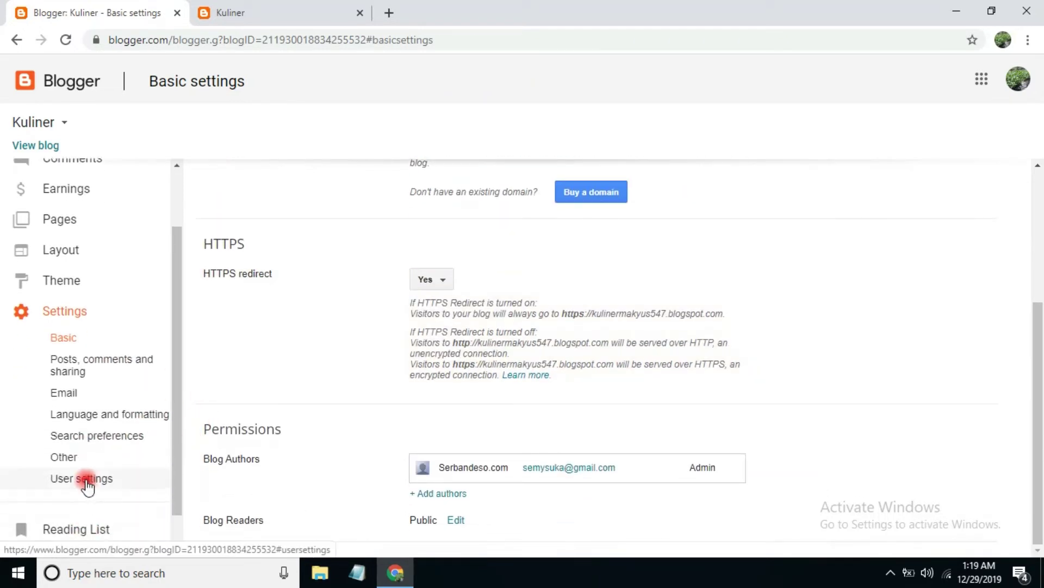
- Look through the User settings, Other settings and Search preferences pages of the blog
left_click(89, 480)
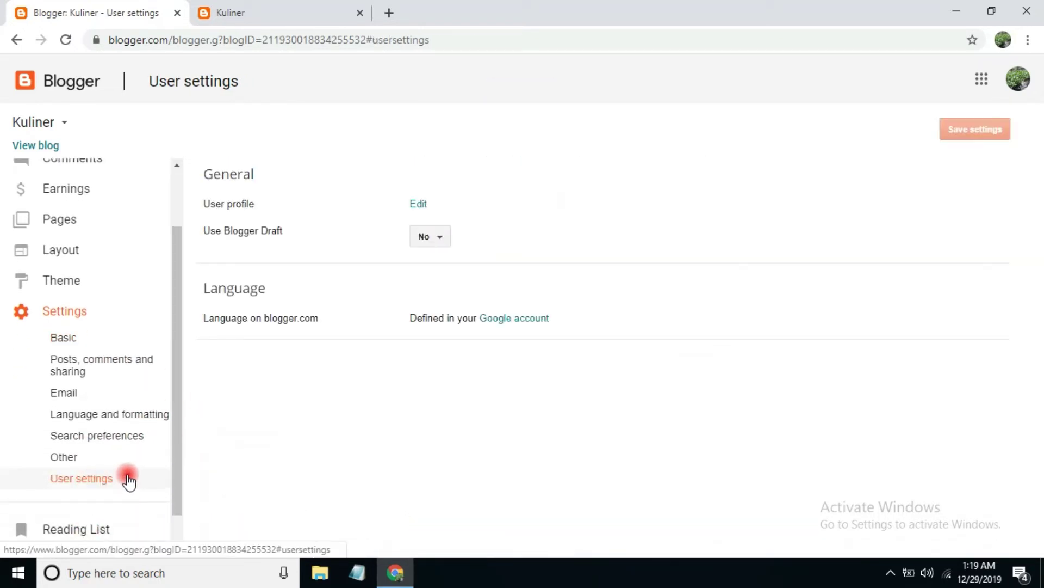
left_click(76, 458)
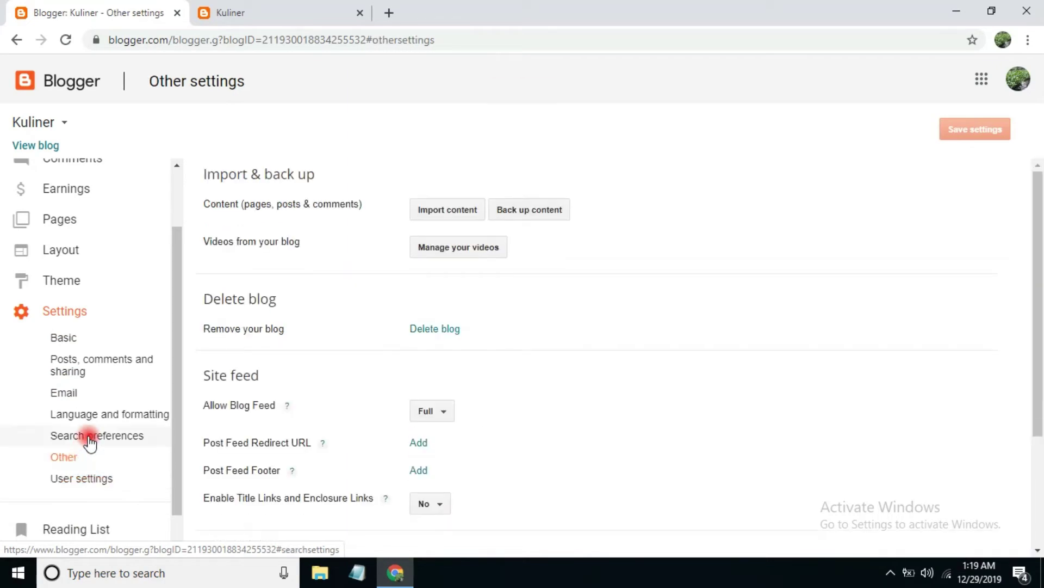
left_click(90, 438)
scroll(226, 411, "down", 1)
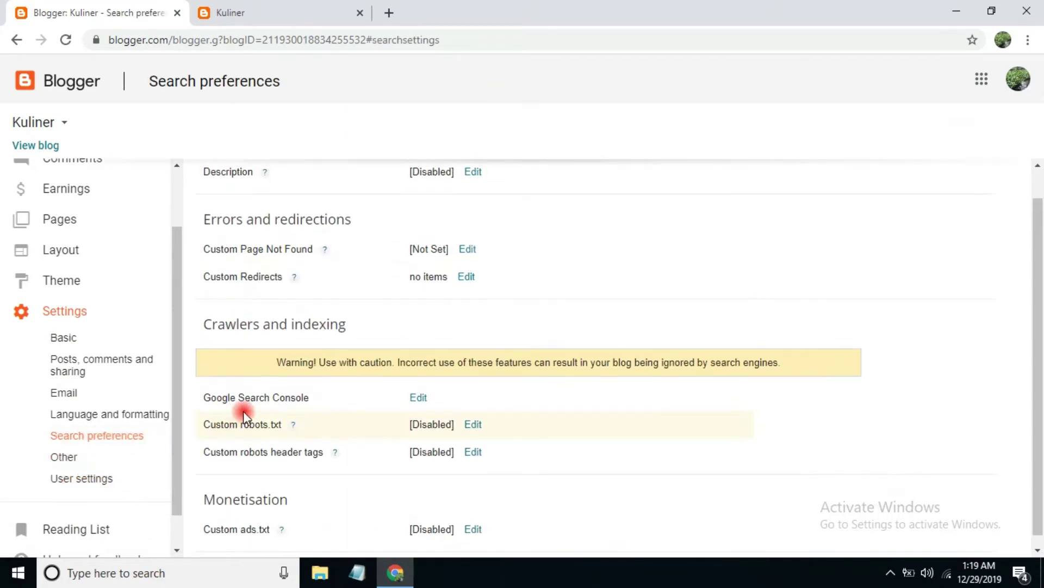
scroll(256, 412, "up", 1)
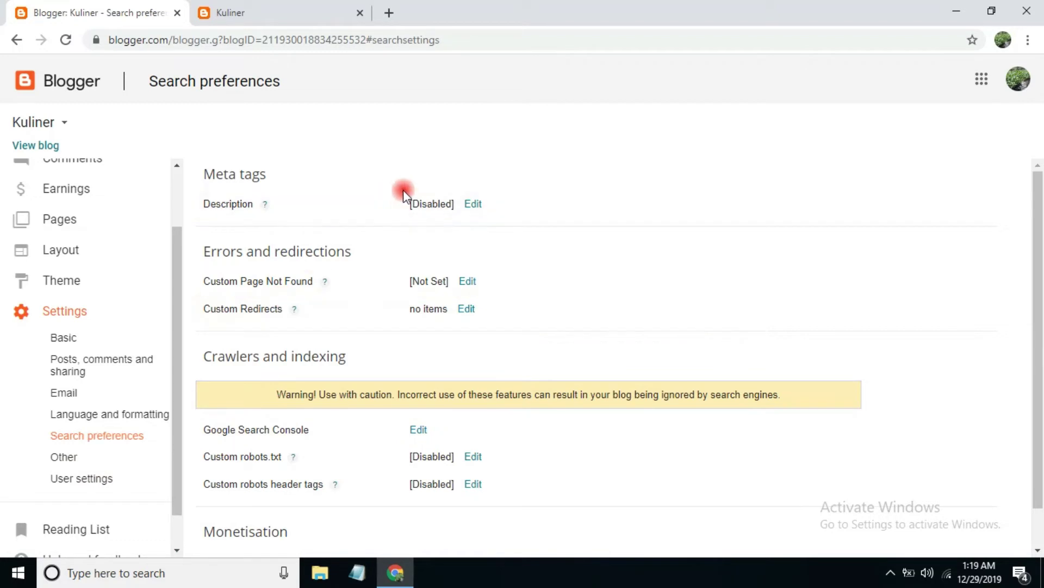
- Enable the search description under Meta tags and save it with blank text
left_click(472, 204)
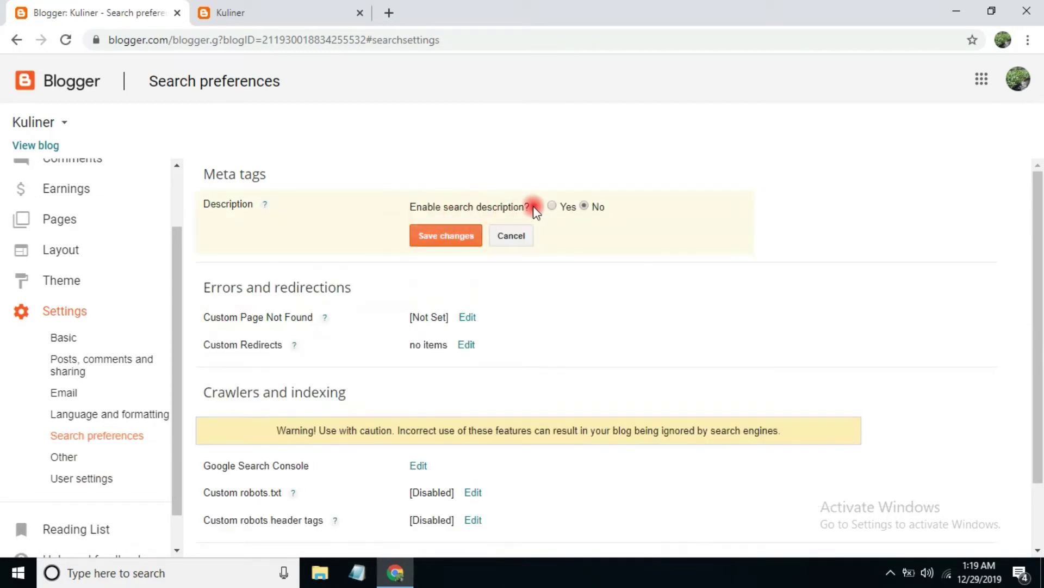
left_click(551, 206)
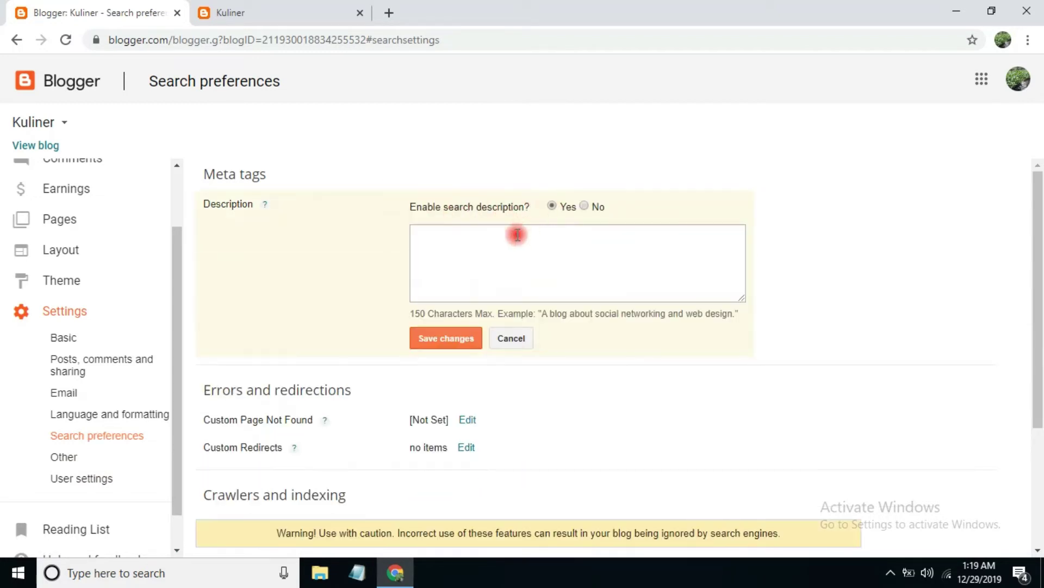
left_click(432, 337)
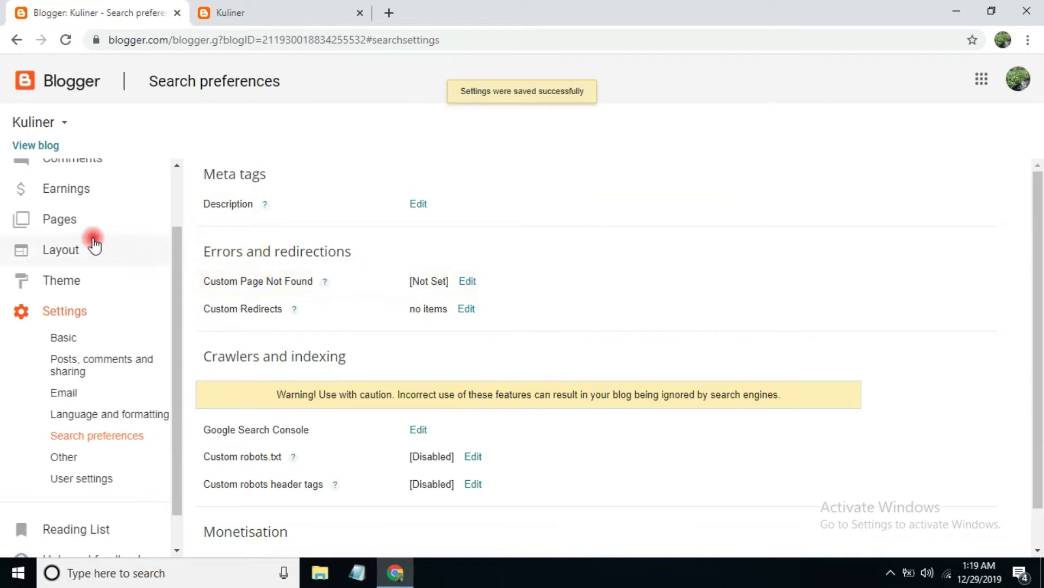
- Create a new blog post titled "Resep Masakan Khas Sunda"
scroll(136, 243, "up", 2)
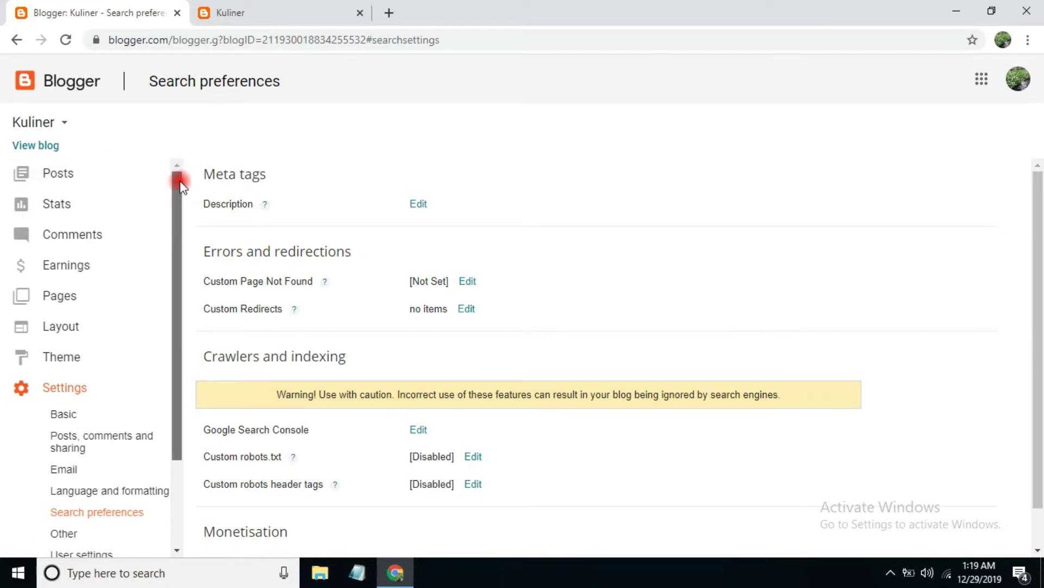
left_click(116, 173)
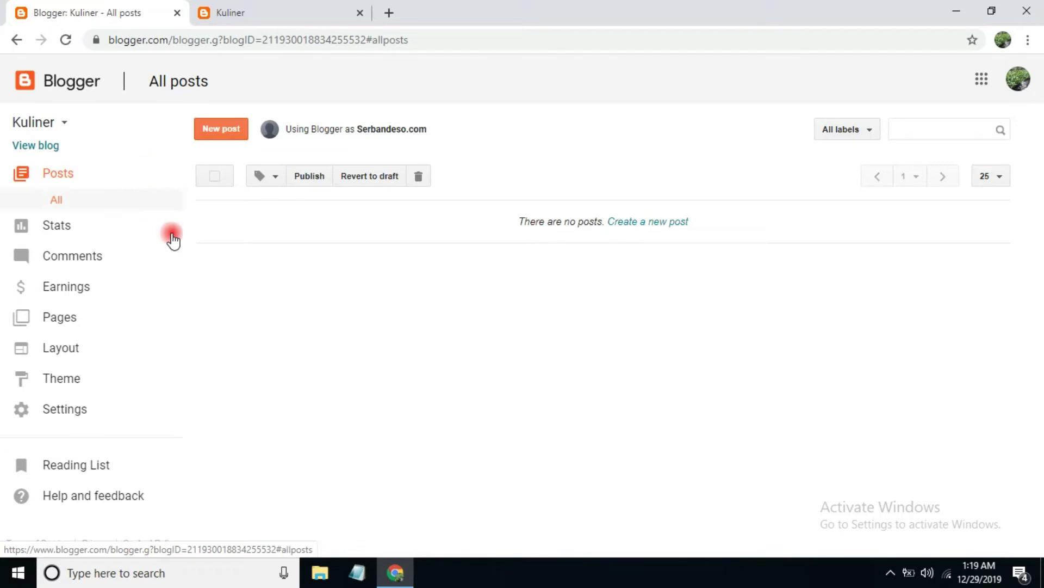
left_click(219, 135)
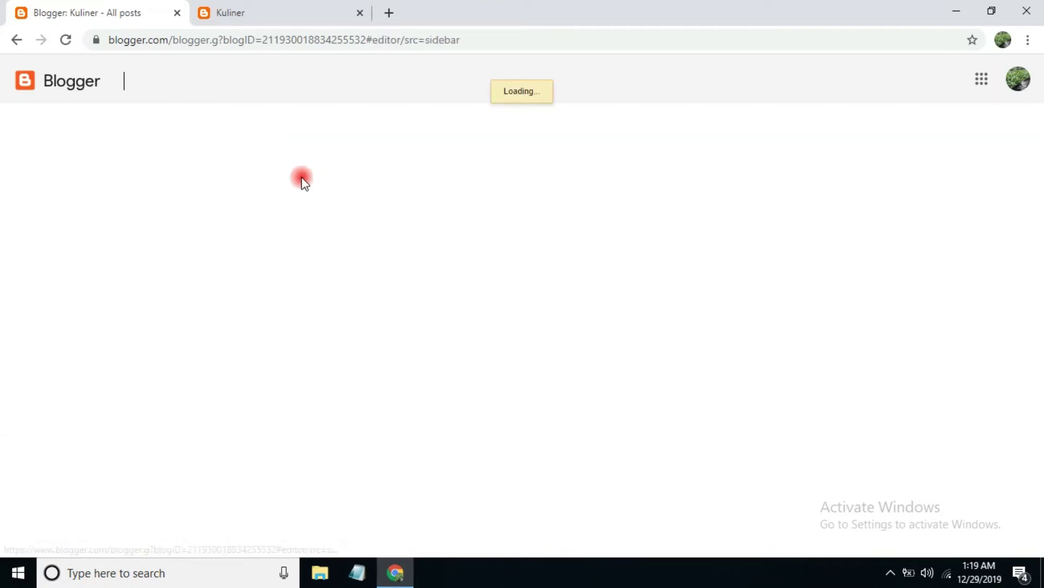
left_click(17, 41)
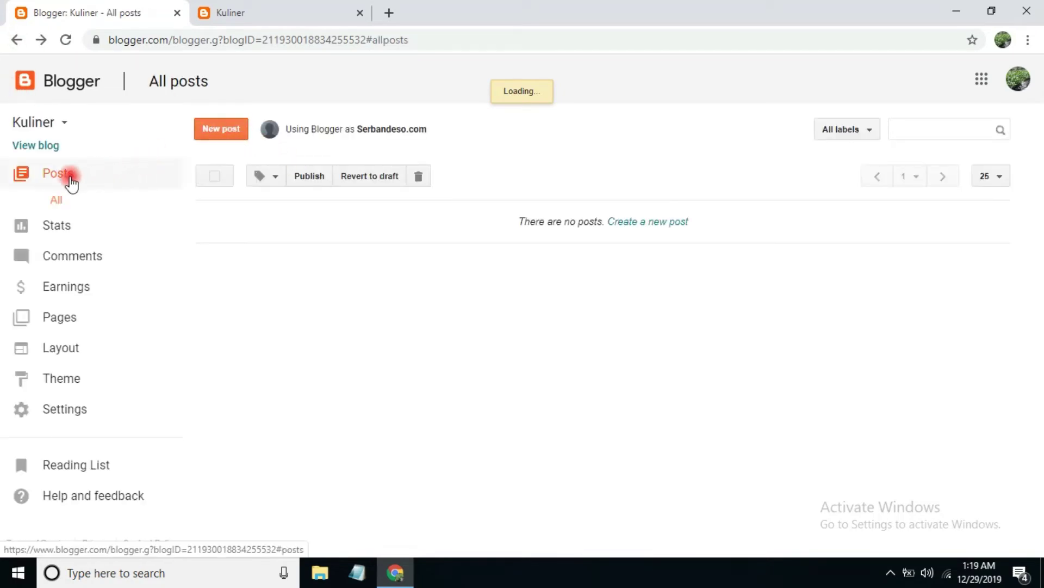
left_click(227, 129)
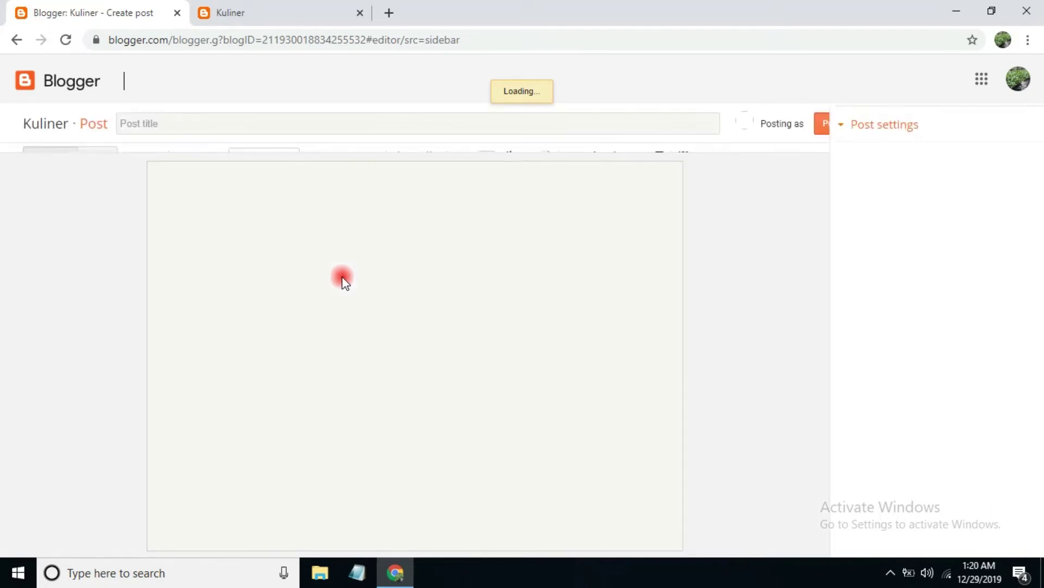
left_click(140, 124)
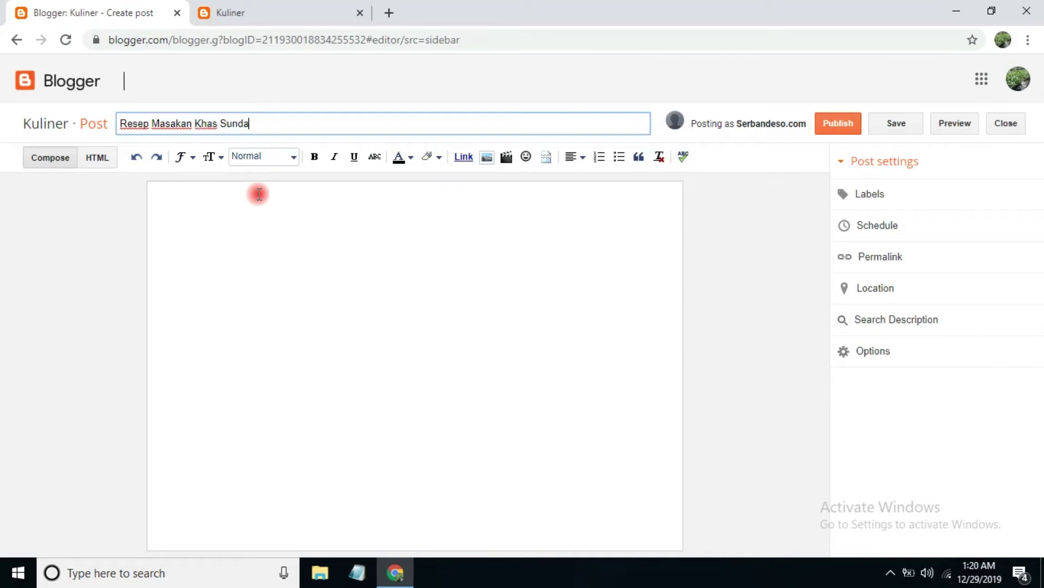
- Copy the post title into the body and add a row of dots after it as placeholder text
left_click(260, 196)
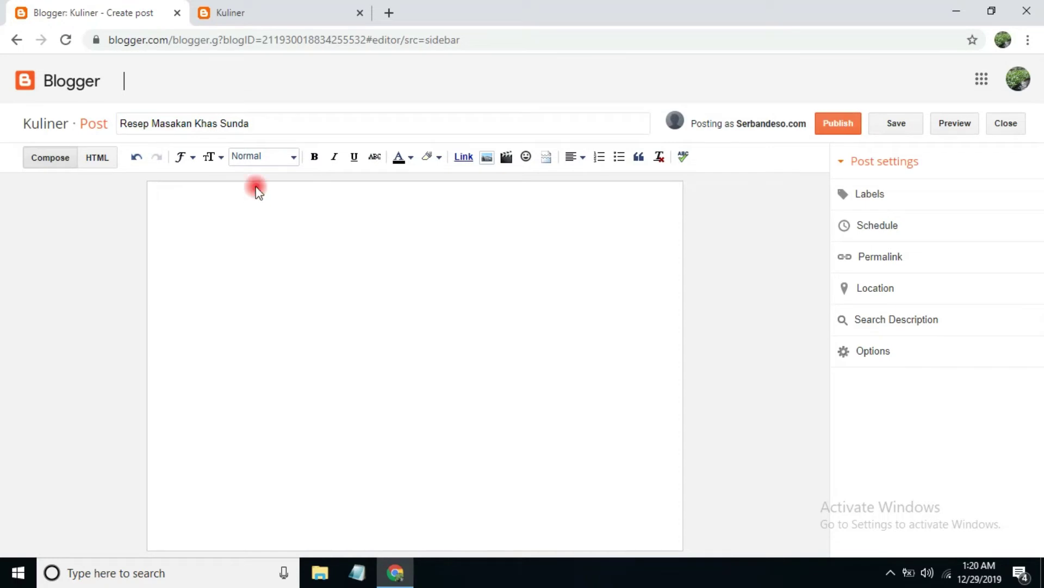
left_click_drag(254, 115, 23, 168)
key("ctrl+c")
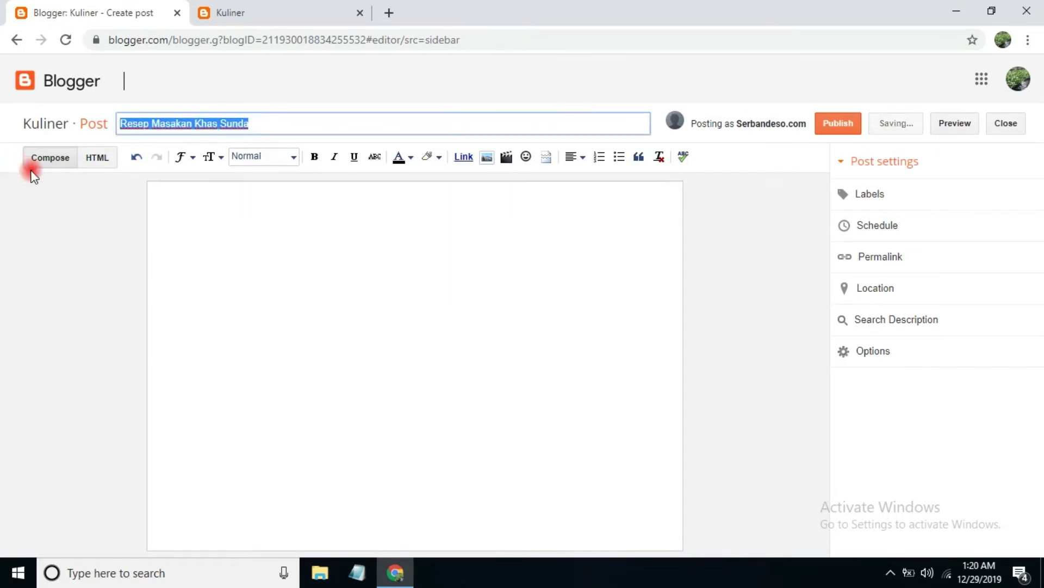
left_click(168, 230)
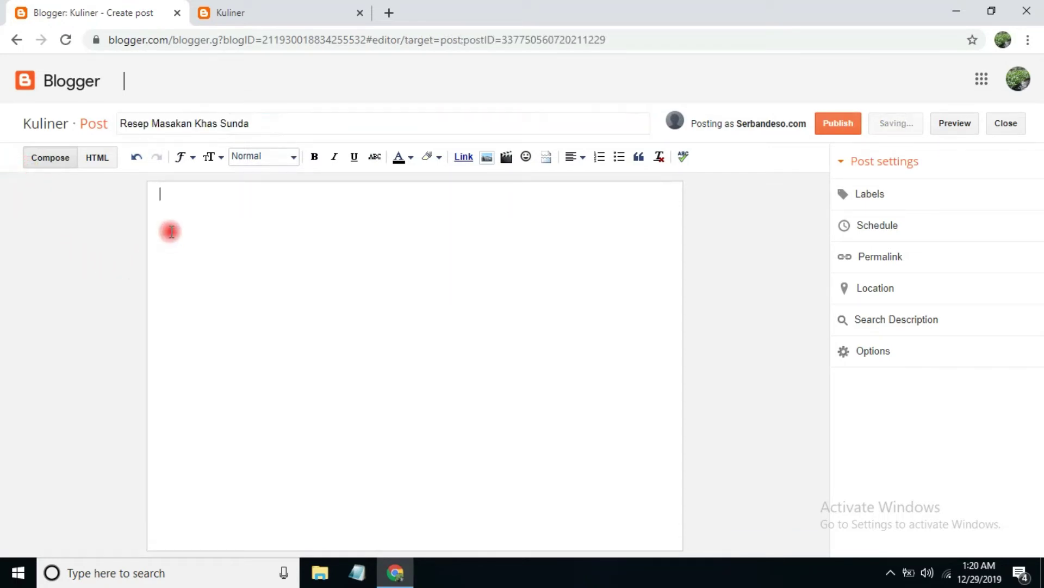
right_click(228, 202)
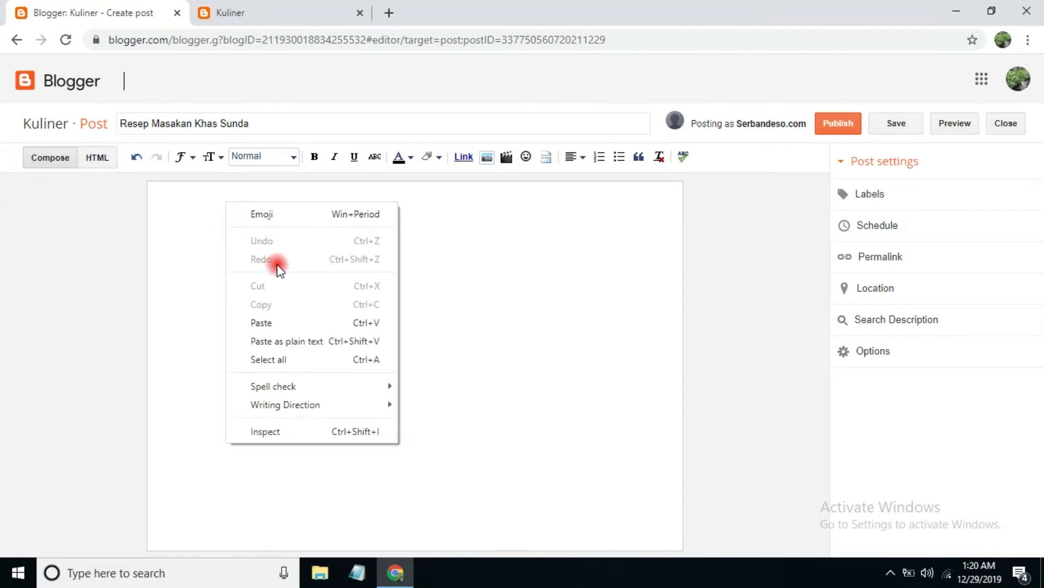
left_click(294, 325)
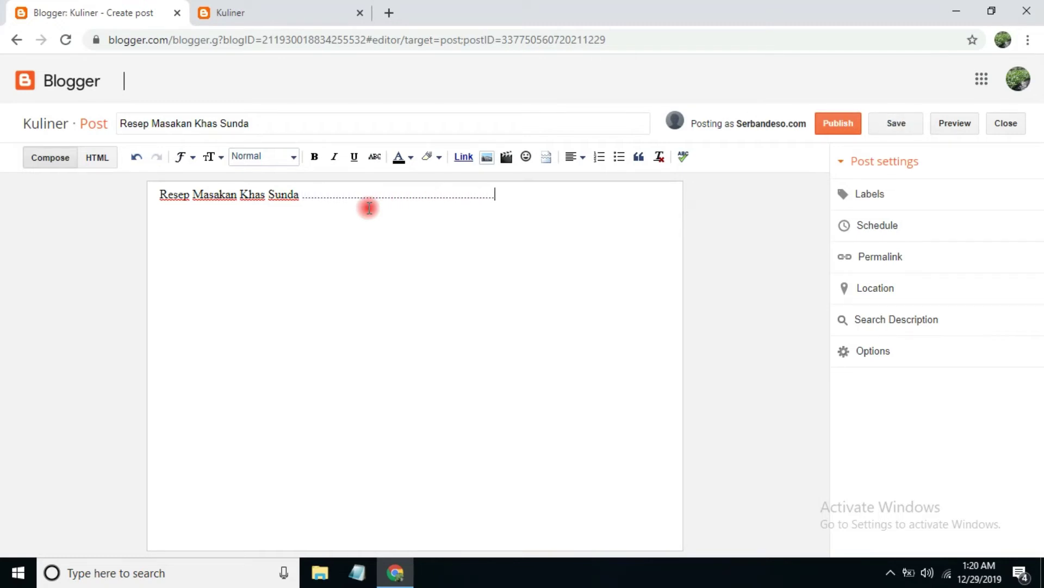
- Add the label "Resep masakan" to the post
left_click(873, 197)
left_click(864, 261)
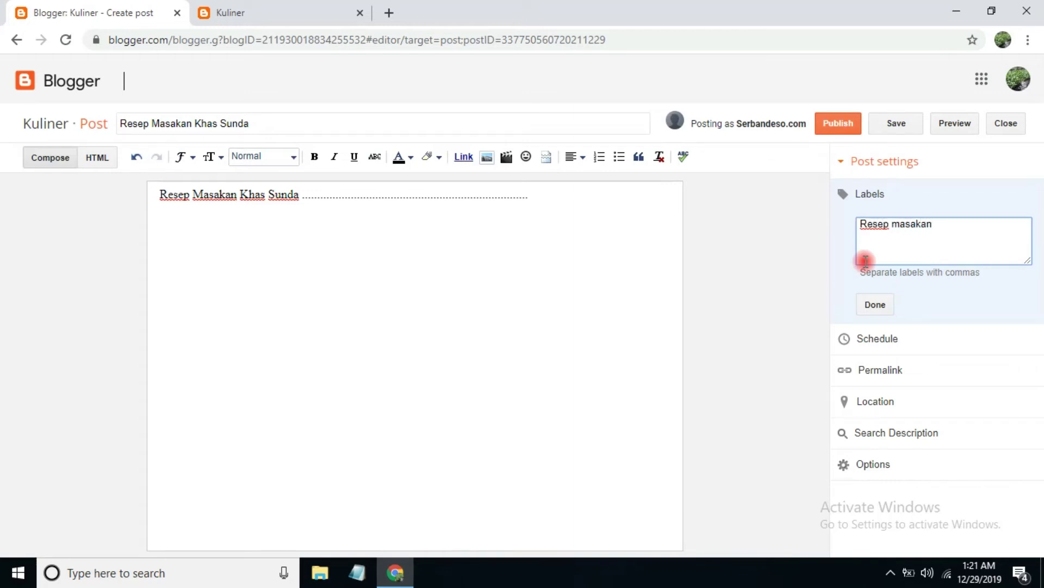
left_click(881, 304)
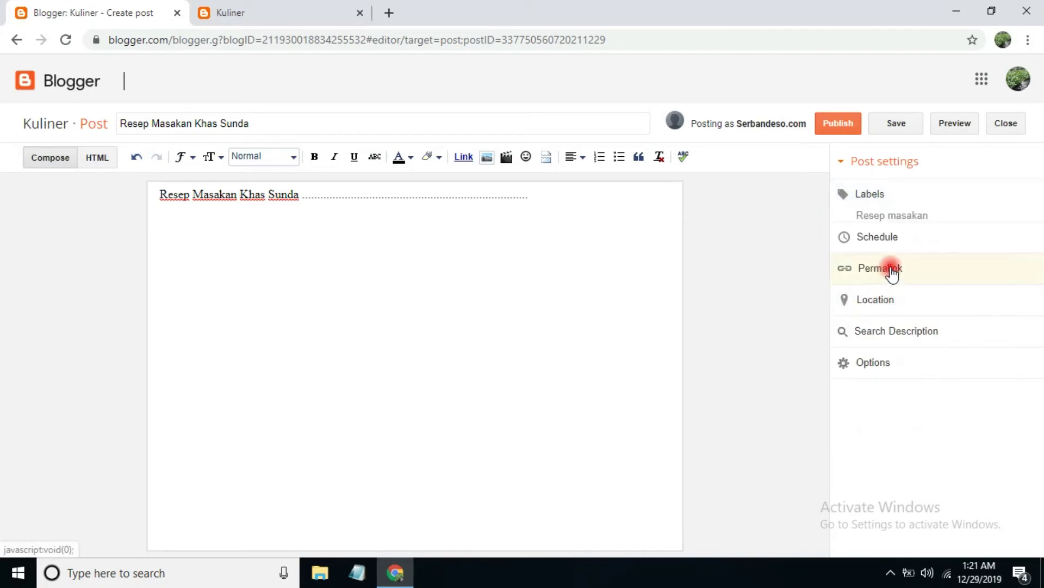
- Set the post's search description to "Resep Masakan Khas Sunda", copied from the body text
left_click(881, 331)
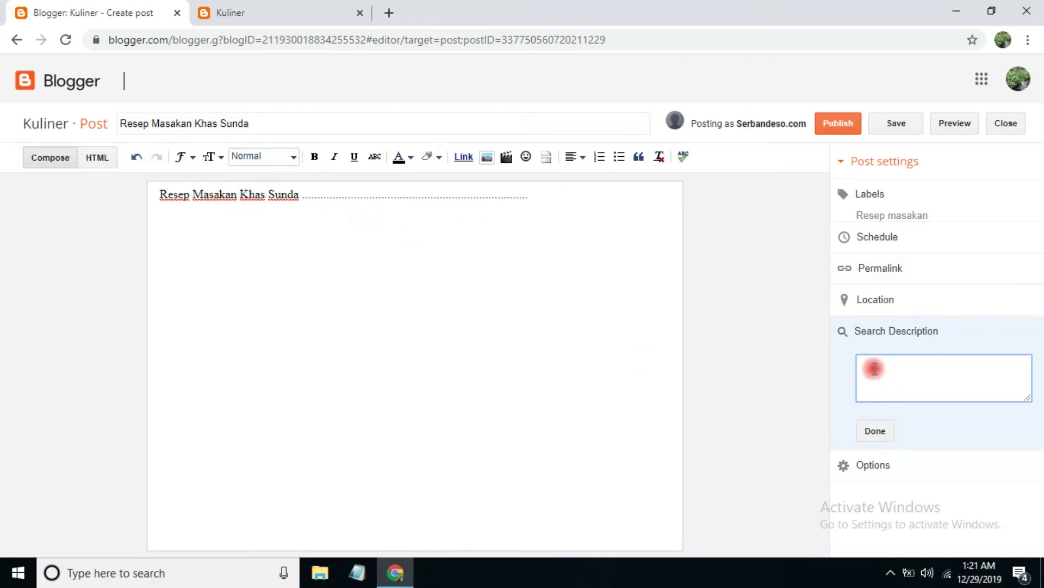
left_click_drag(162, 194, 112, 194)
left_click(298, 197)
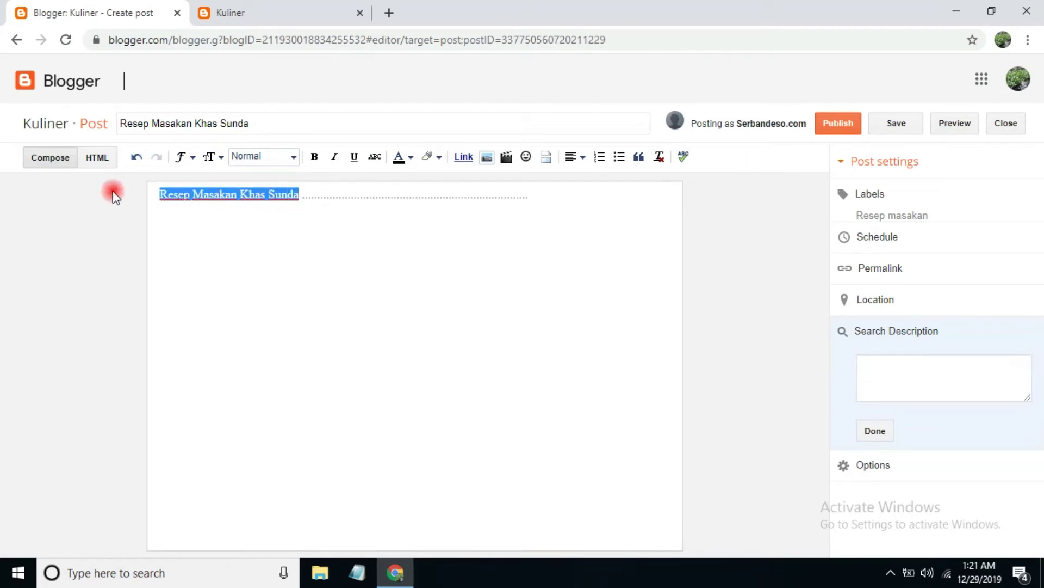
right_click(219, 191)
left_click(280, 249)
left_click(886, 367)
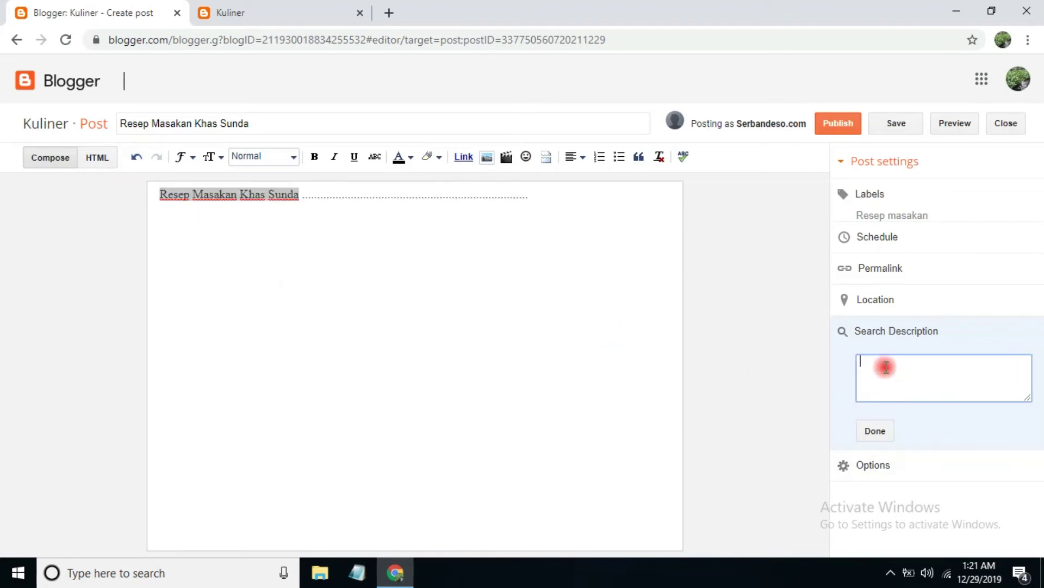
right_click(886, 368)
left_click(911, 235)
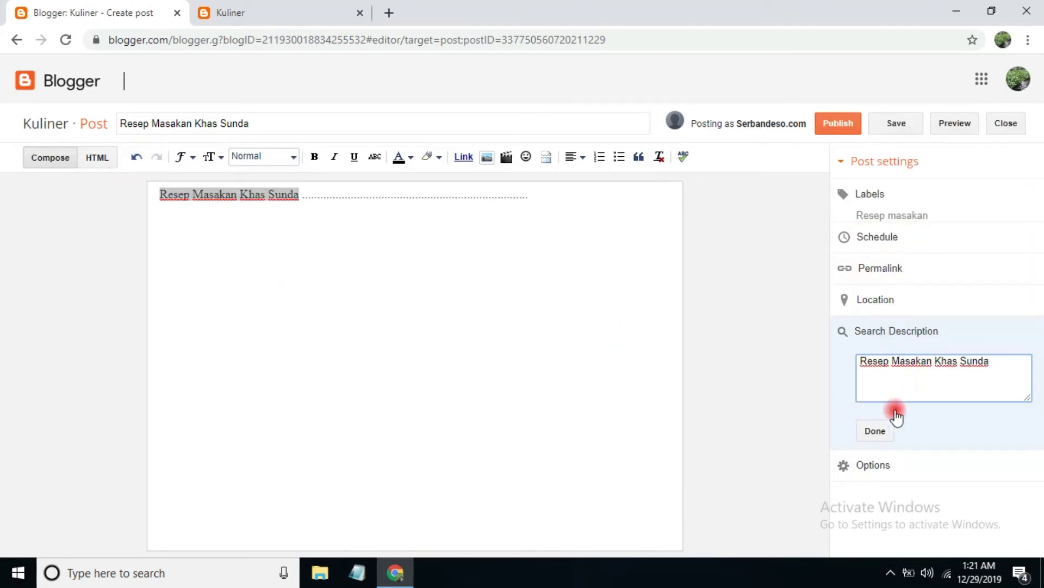
left_click(878, 432)
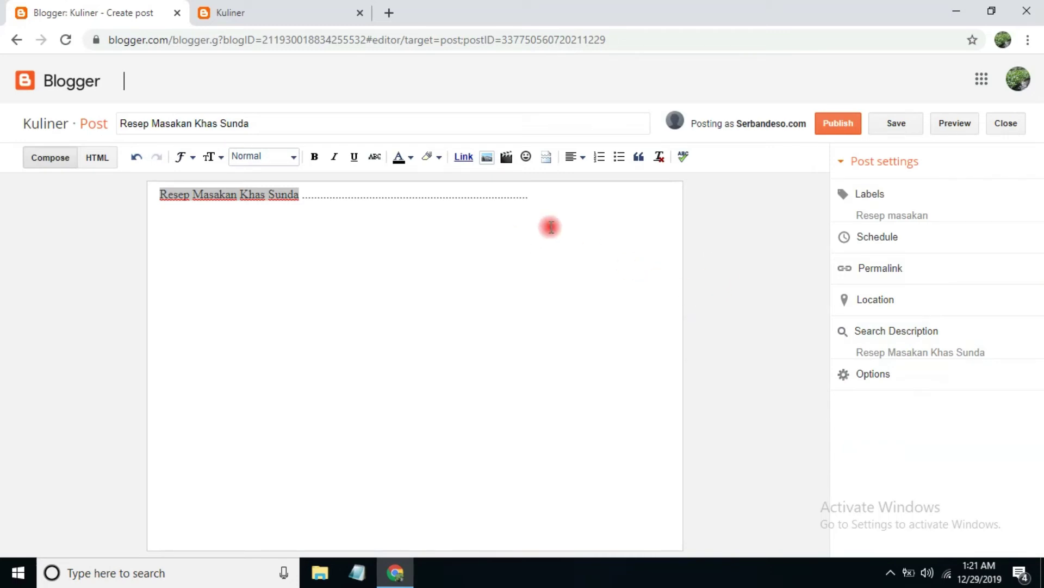
- Extend the dotted placeholder text in the body until it forms a paragraph of about three lines
left_click(452, 278)
left_click(563, 205)
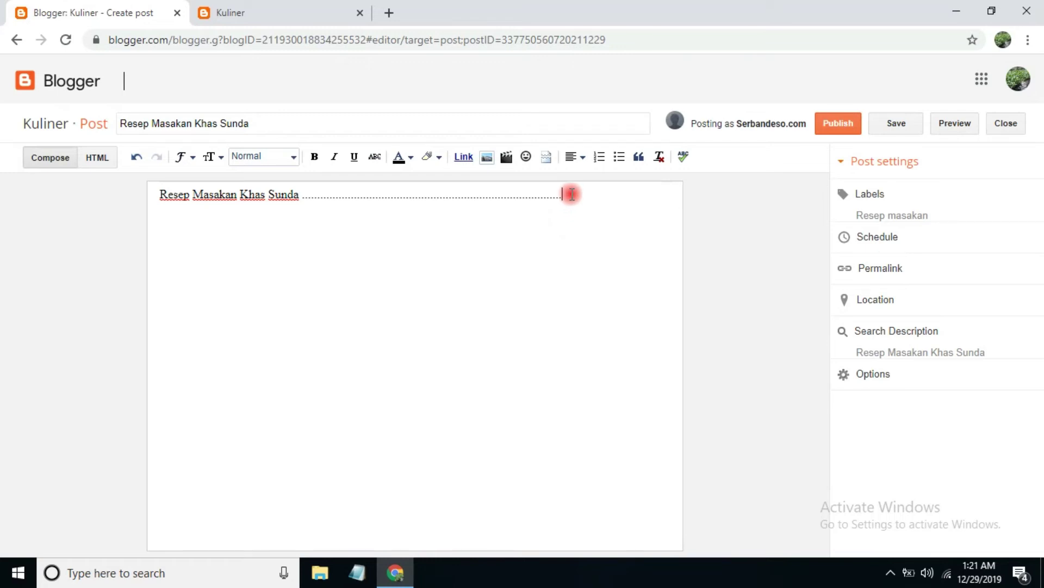
type("....................")
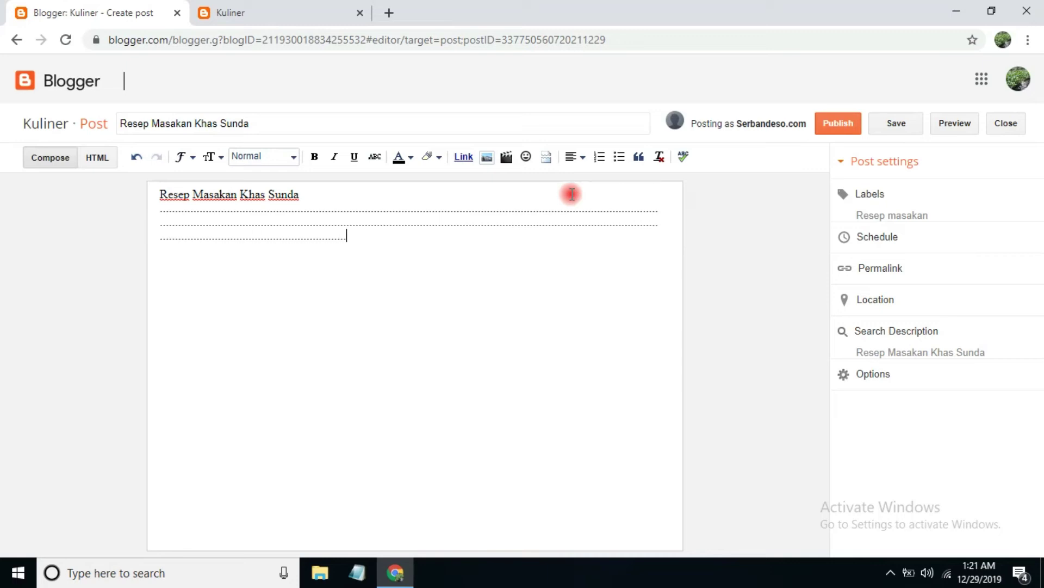
- Copy the dotted placeholder paragraph and paste it three times below, separated by blank lines
left_click_drag(506, 247, 140, 205)
right_click(190, 222)
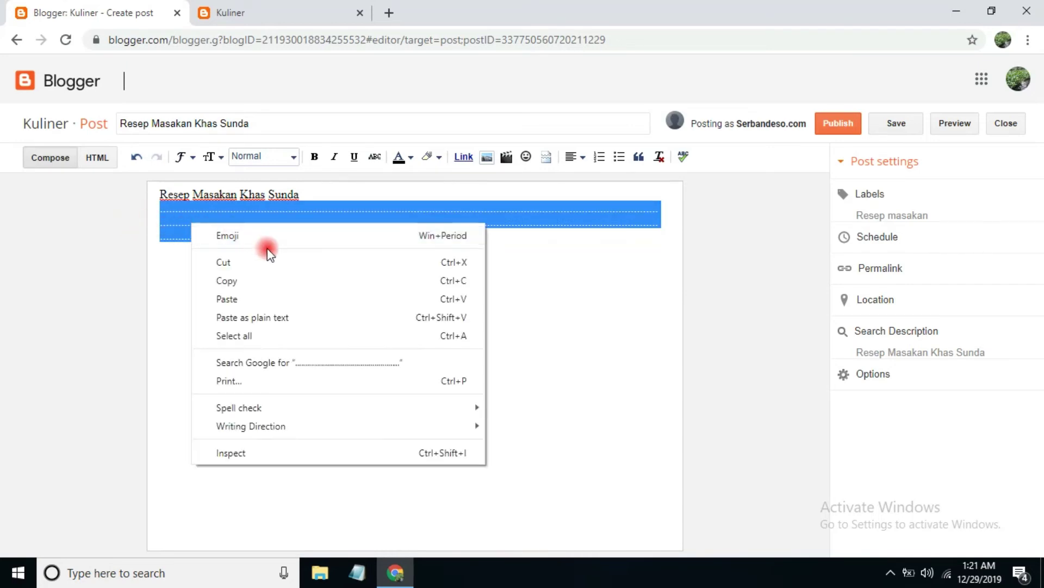
left_click(279, 279)
left_click(261, 284)
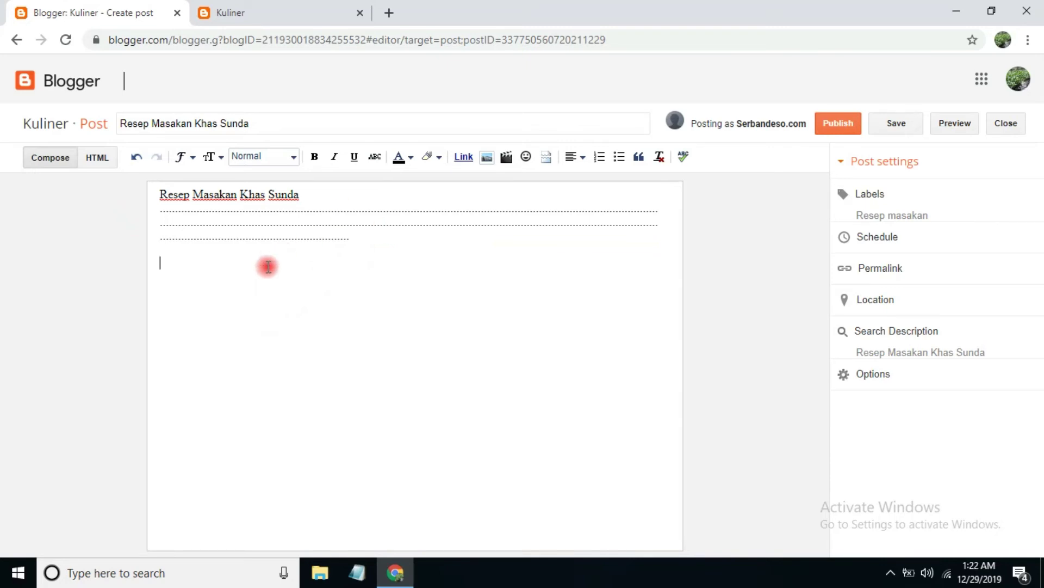
right_click(238, 273)
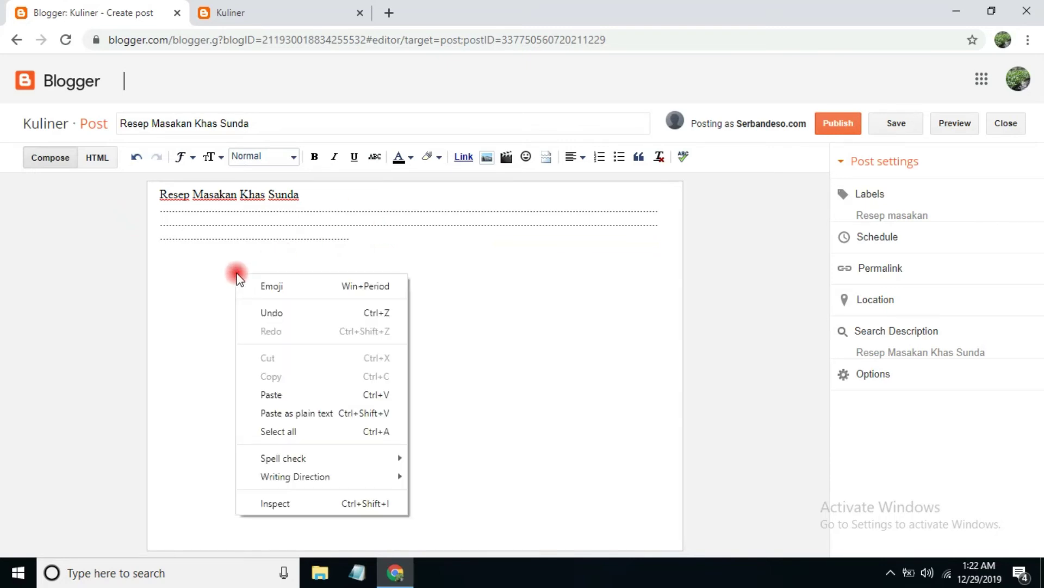
left_click(310, 394)
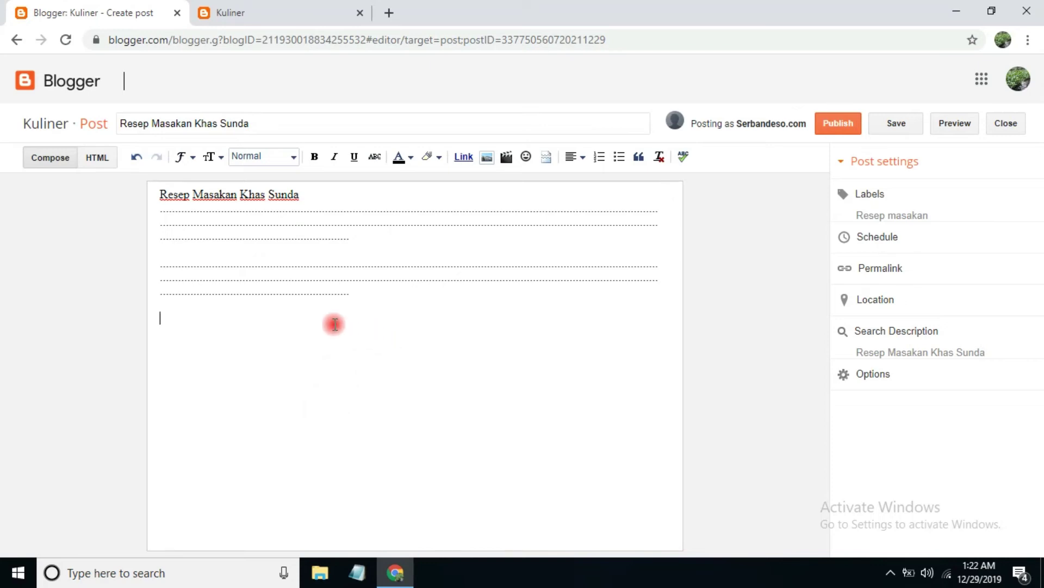
right_click(289, 326)
left_click(360, 203)
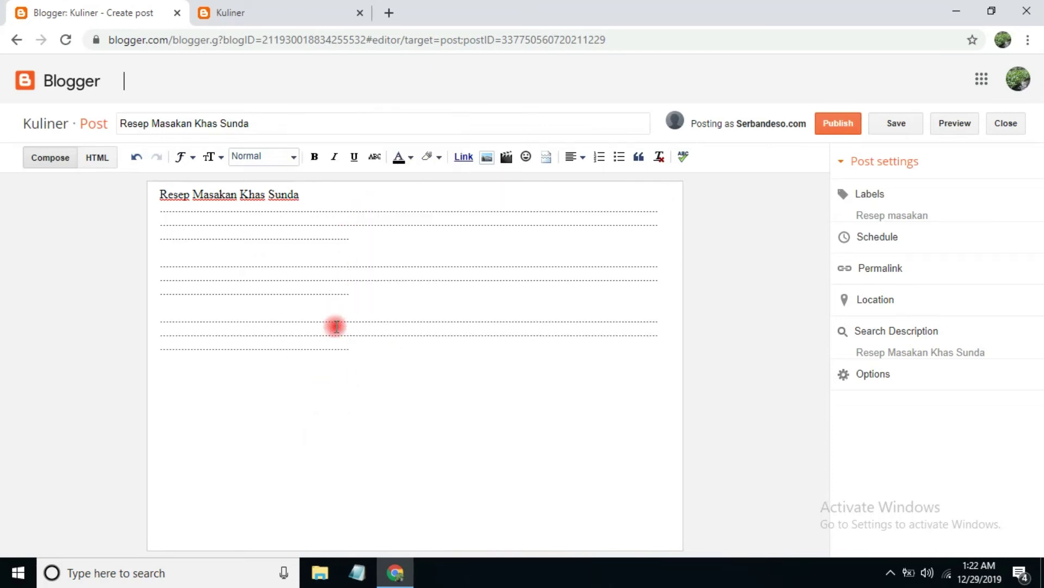
right_click(424, 374)
left_click(478, 246)
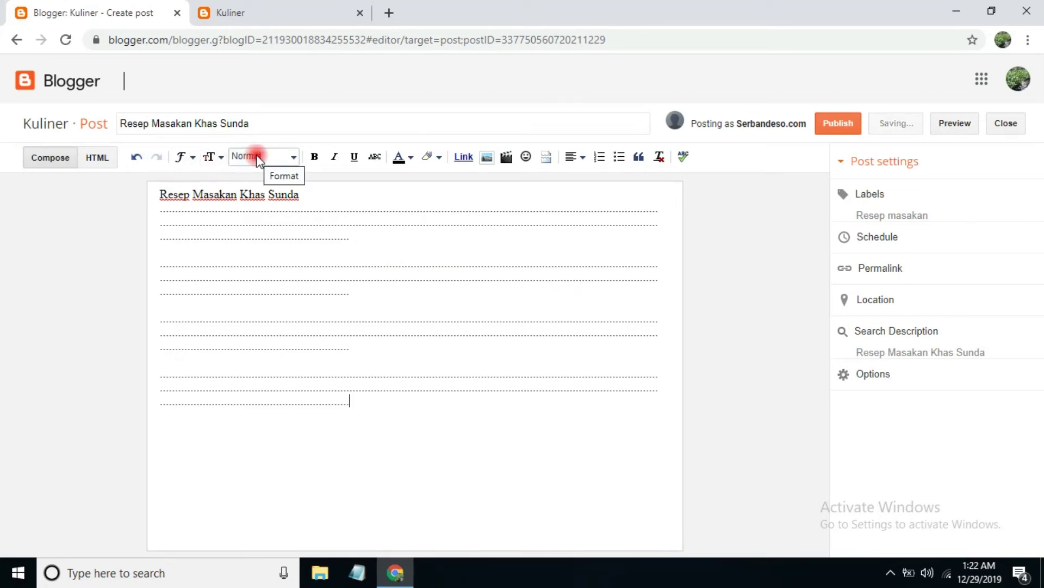
- Try the Subheading format on the body's first line, "Resep Masakan Khas Sunda", and undo it
left_click(261, 158)
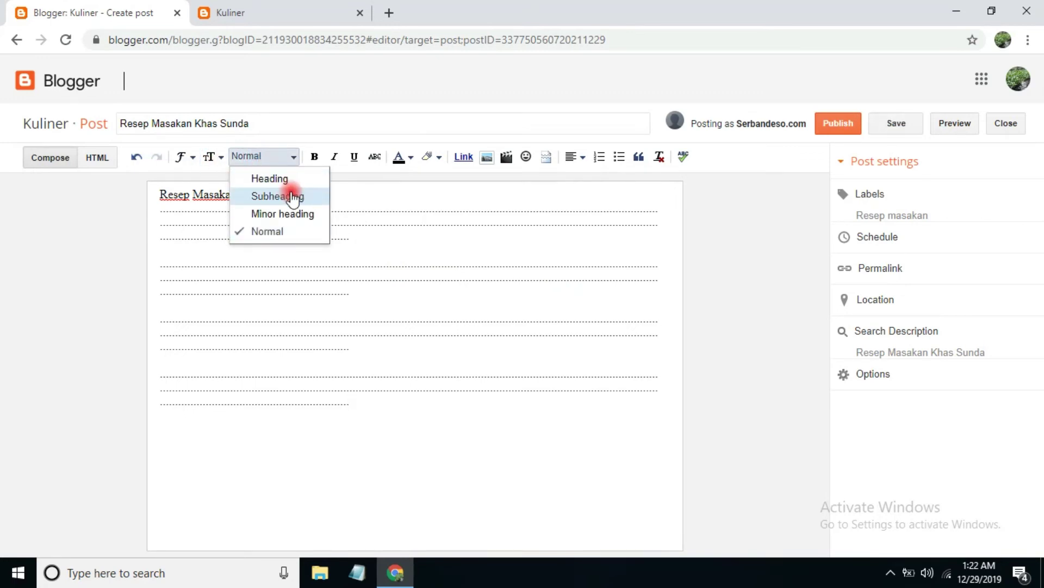
left_click(429, 235)
left_click_drag(309, 192, 159, 192)
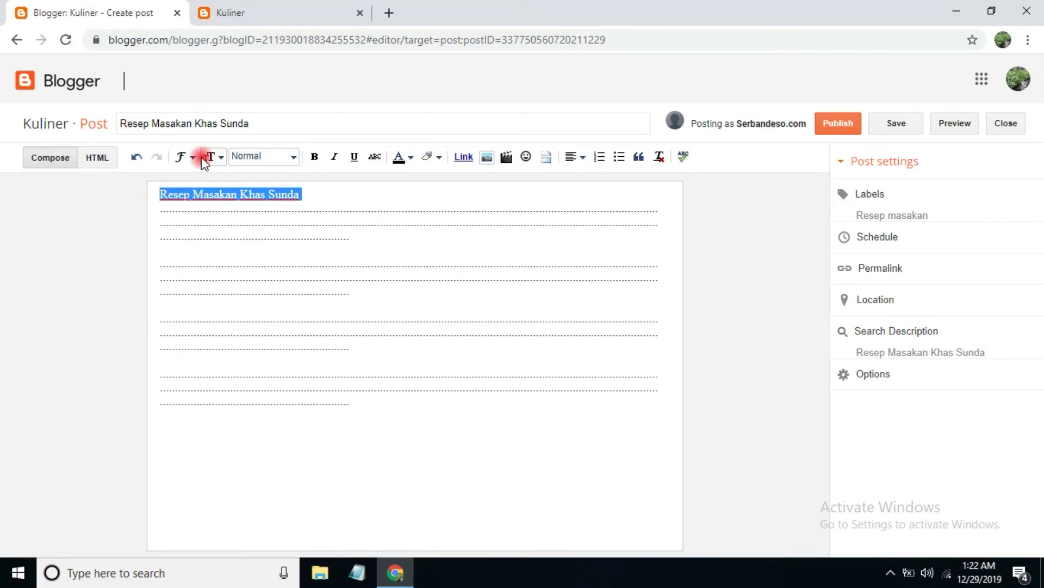
left_click(170, 124)
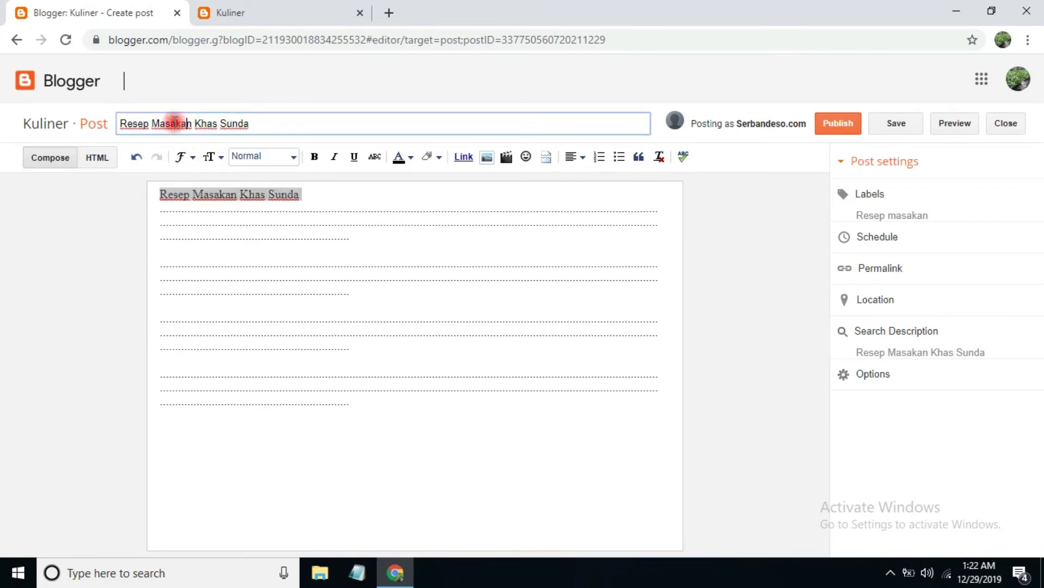
left_click(262, 156)
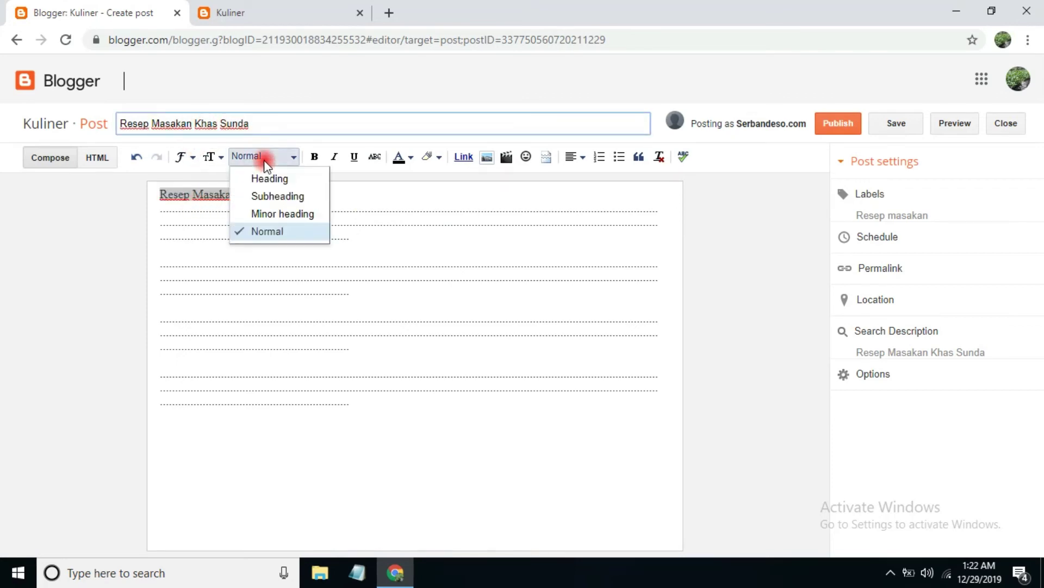
left_click(259, 196)
left_click(259, 217)
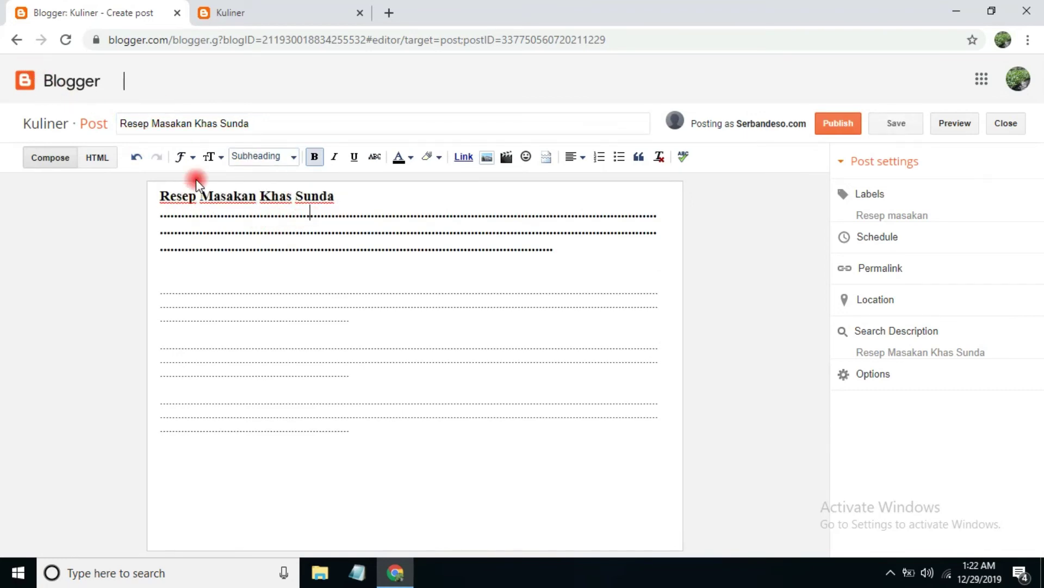
key("ctrl+z")
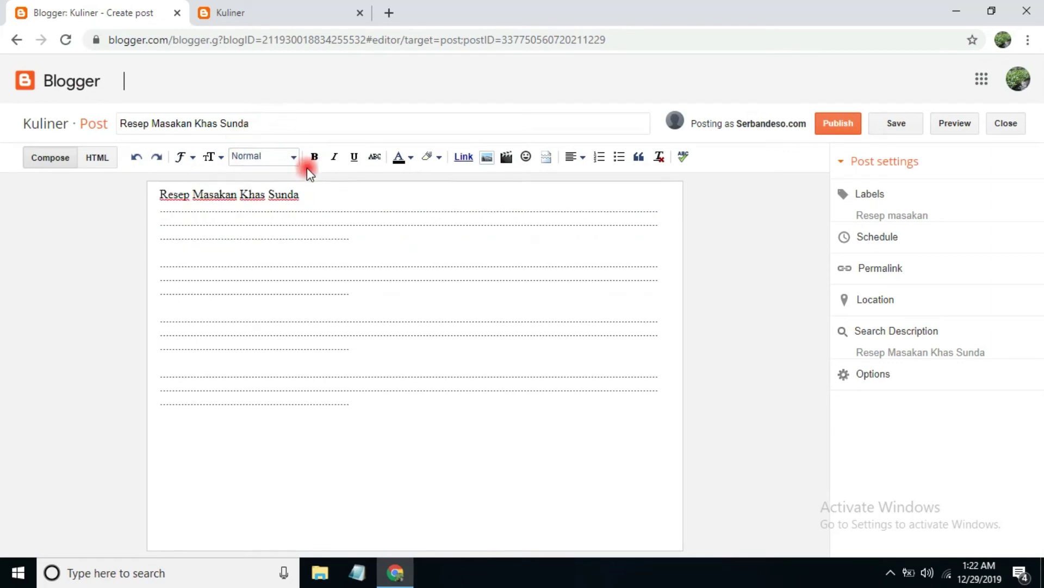
- Make the body's first line, "Resep Masakan Khas Sunda", bold and italic
left_click_drag(307, 194, 133, 190)
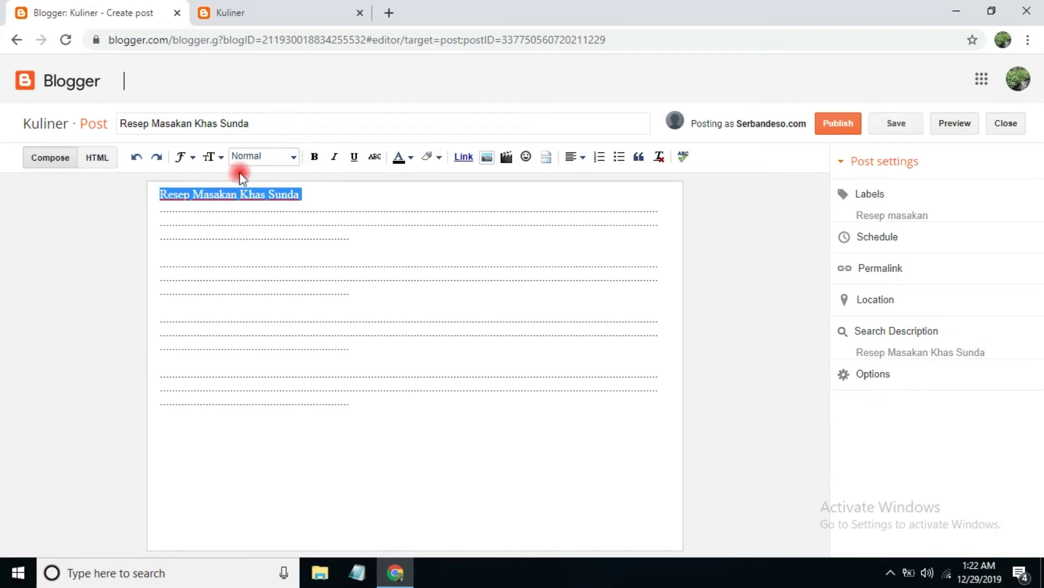
left_click(314, 156)
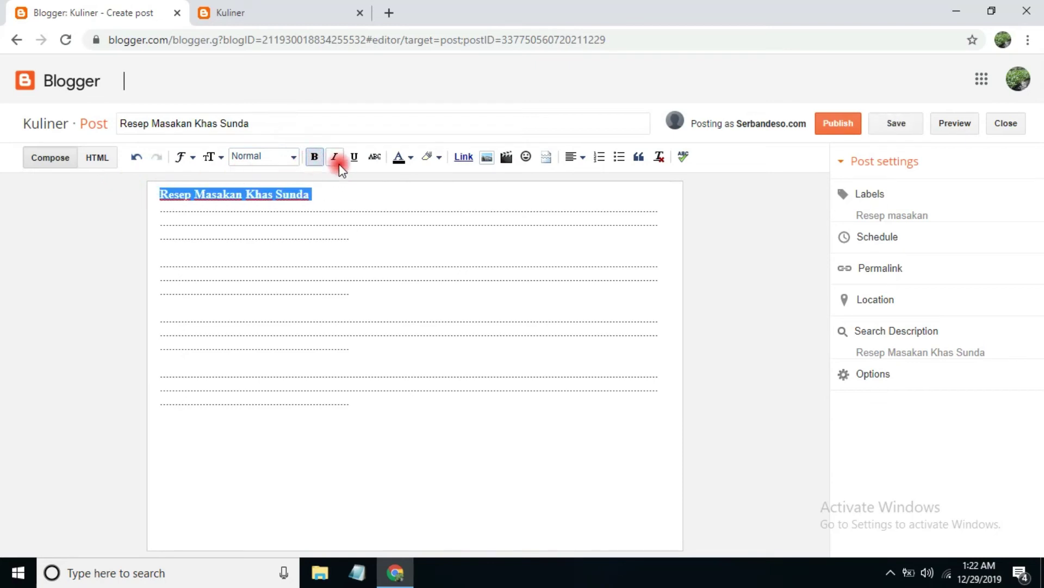
left_click(336, 159)
left_click(343, 195)
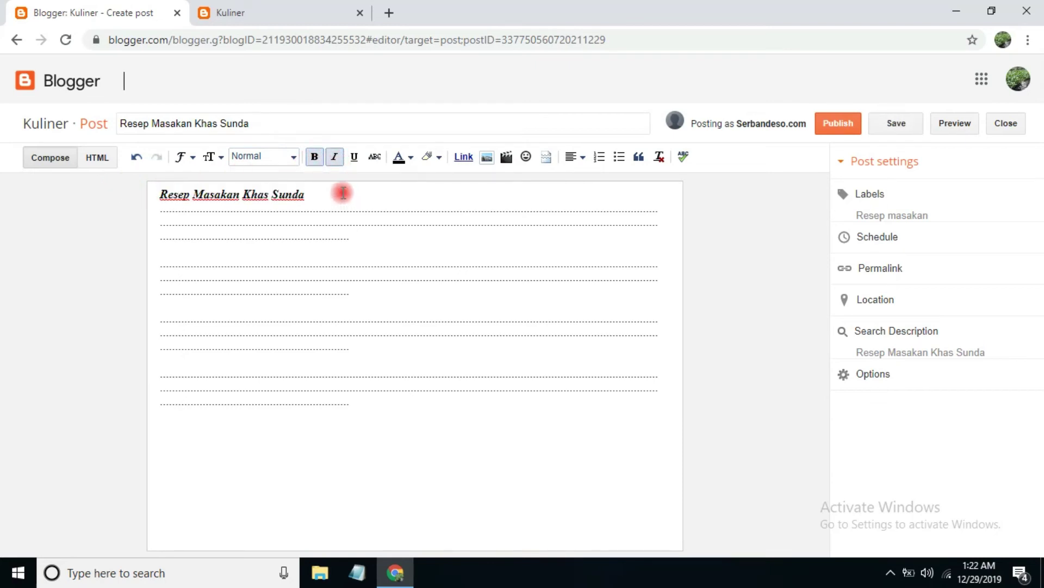
- Try underlining the body's first line, "Resep Masakan Khas Sunda", and remove the underline again
left_click_drag(343, 193, 120, 196)
left_click(355, 157)
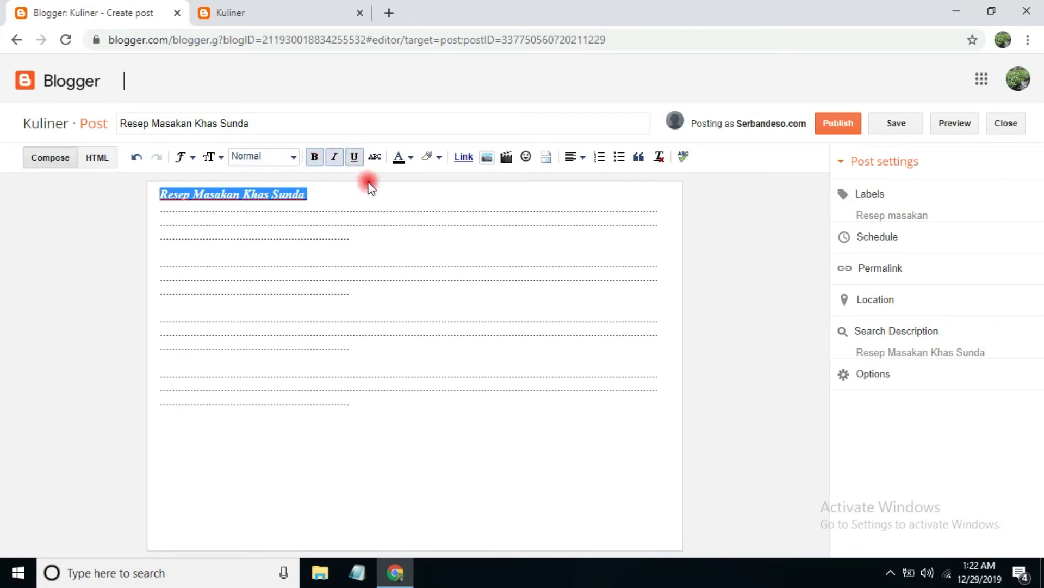
left_click(345, 202)
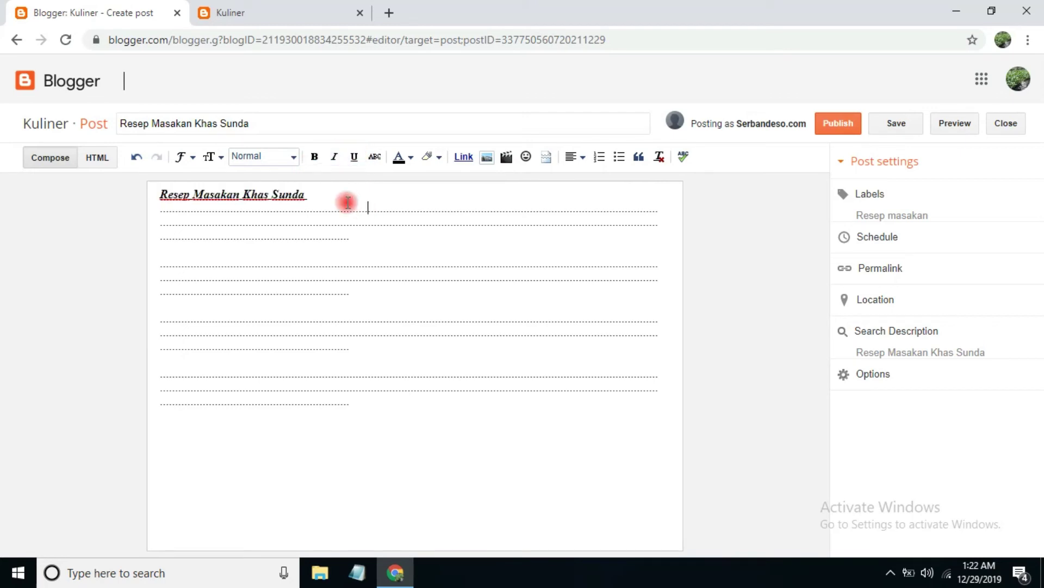
triple_click(298, 193)
left_click(356, 158)
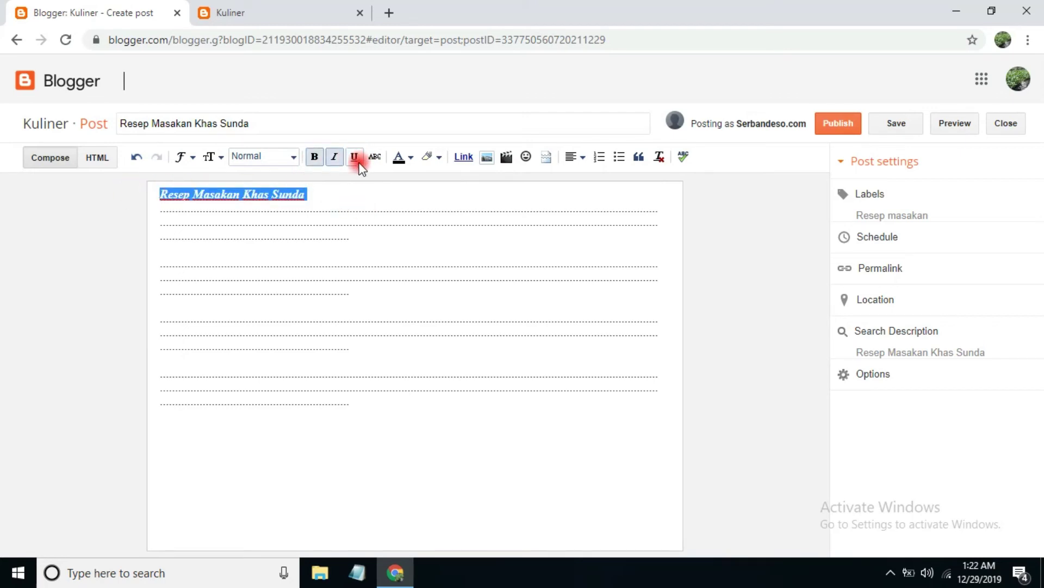
left_click(331, 195)
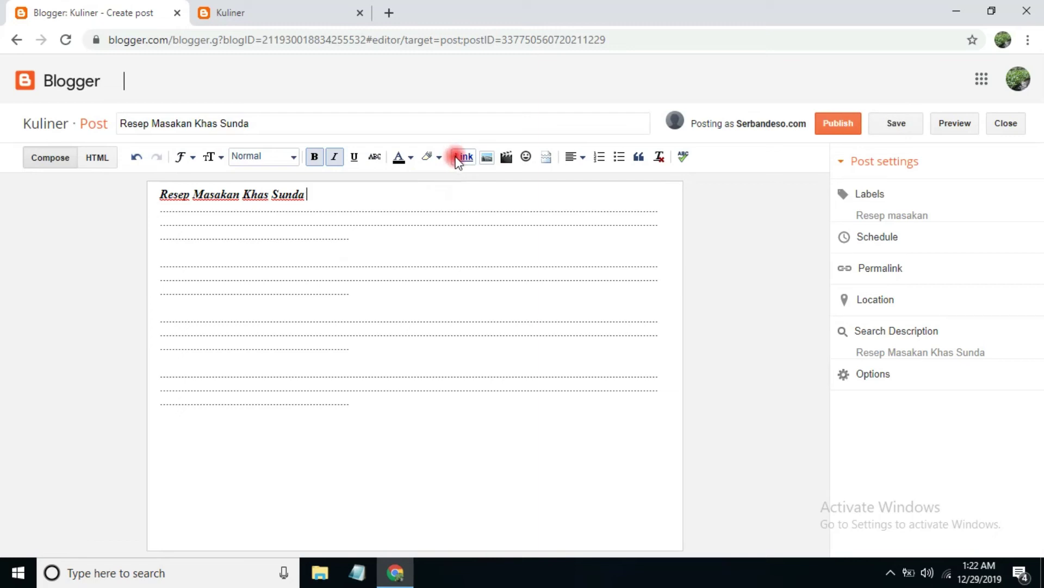
- Add three blank lines after the first dotted paragraph in the post body
left_click(379, 239)
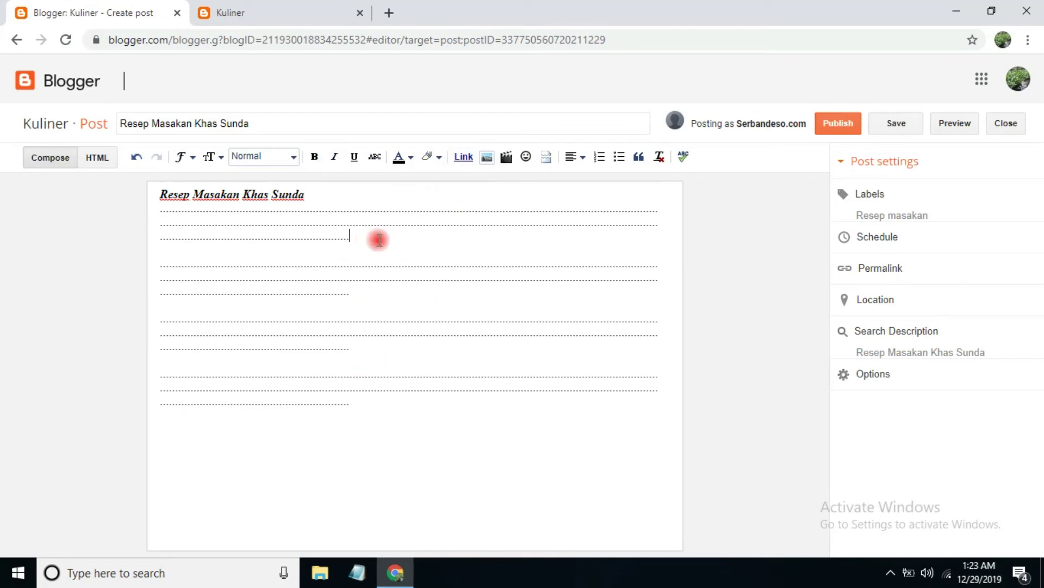
key("Return")
key("Return")
key("Return")
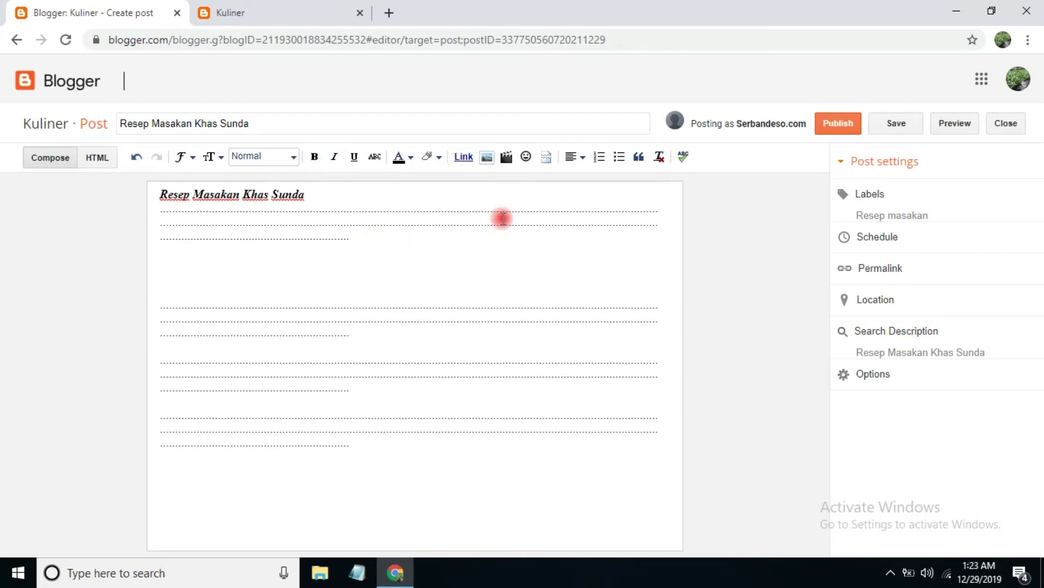
- Upload the image pohon.JPG from the Pictures folder and insert it below the first dotted paragraph
left_click(482, 157)
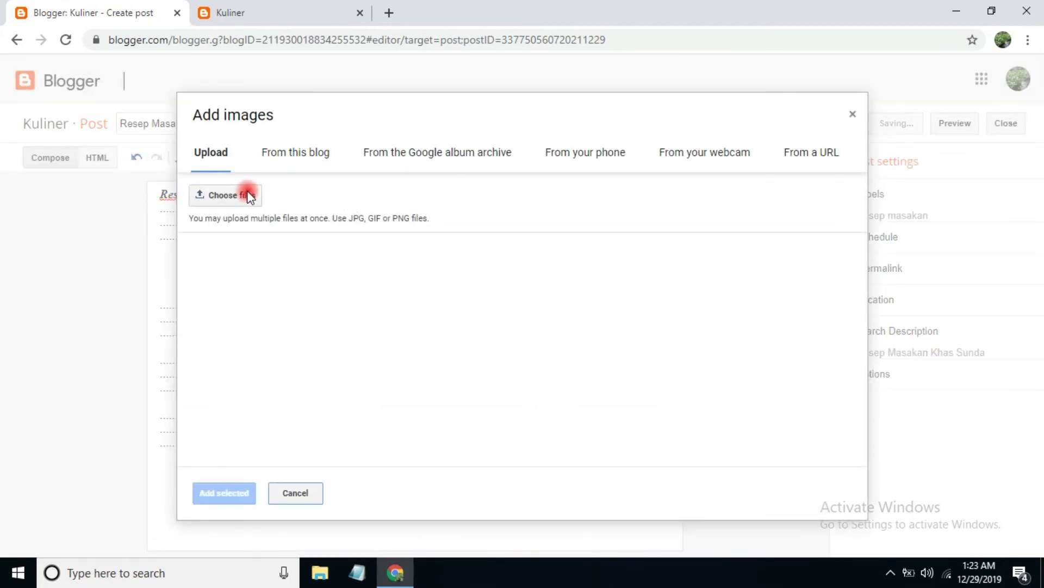
left_click(247, 195)
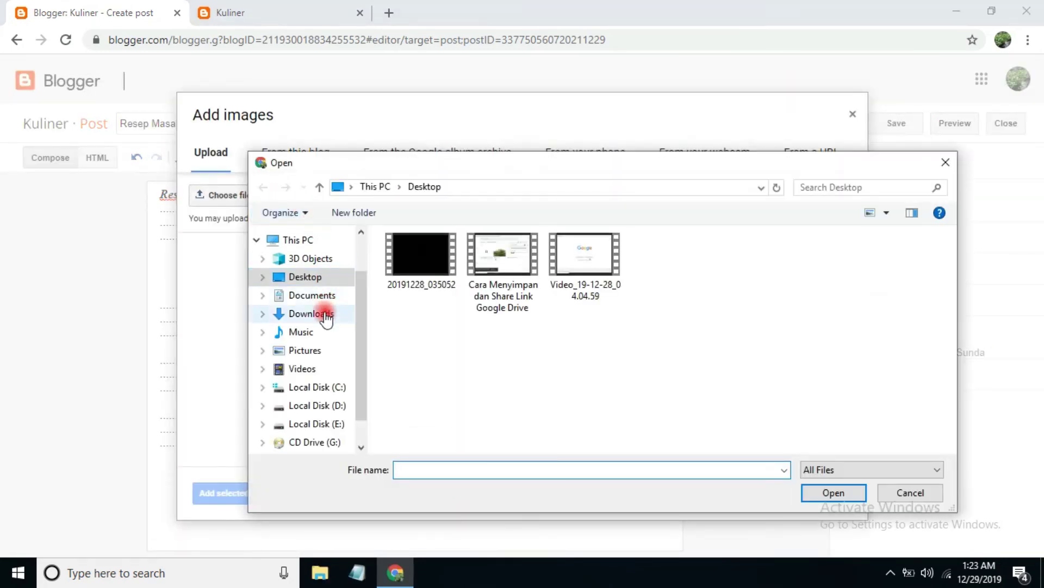
left_click(324, 311)
left_click(301, 332)
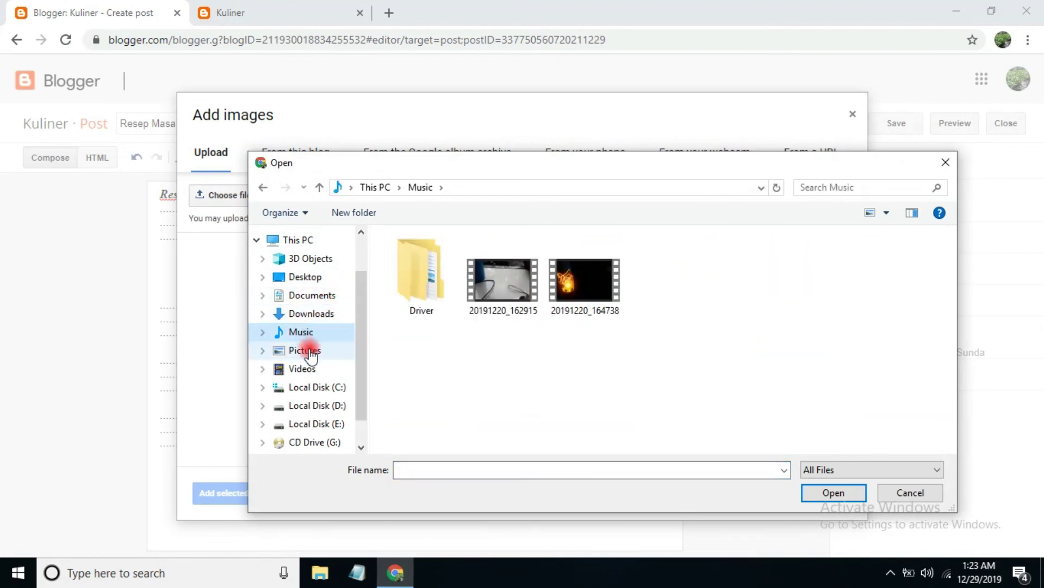
left_click(308, 351)
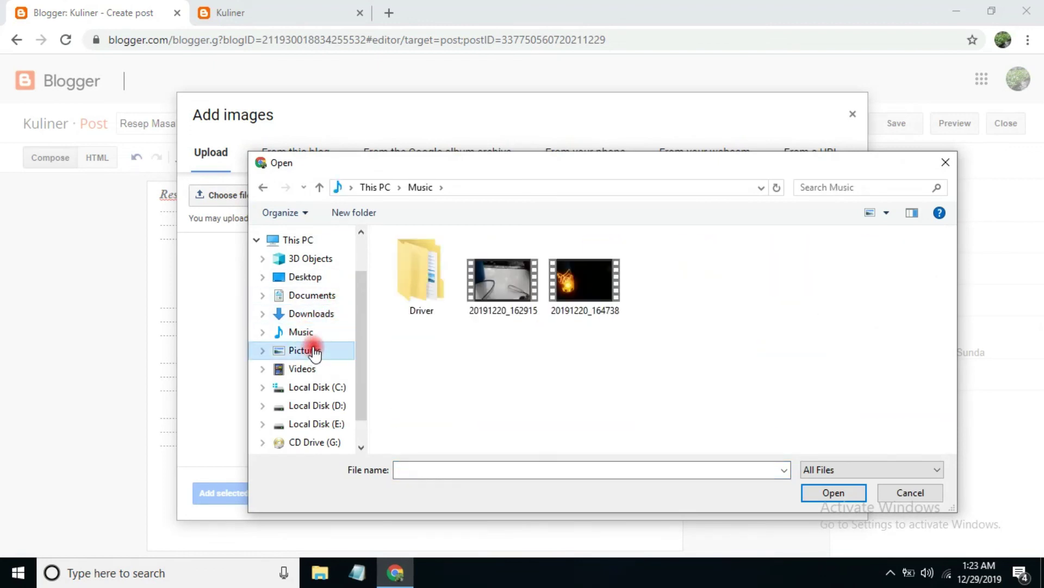
double_click(668, 267)
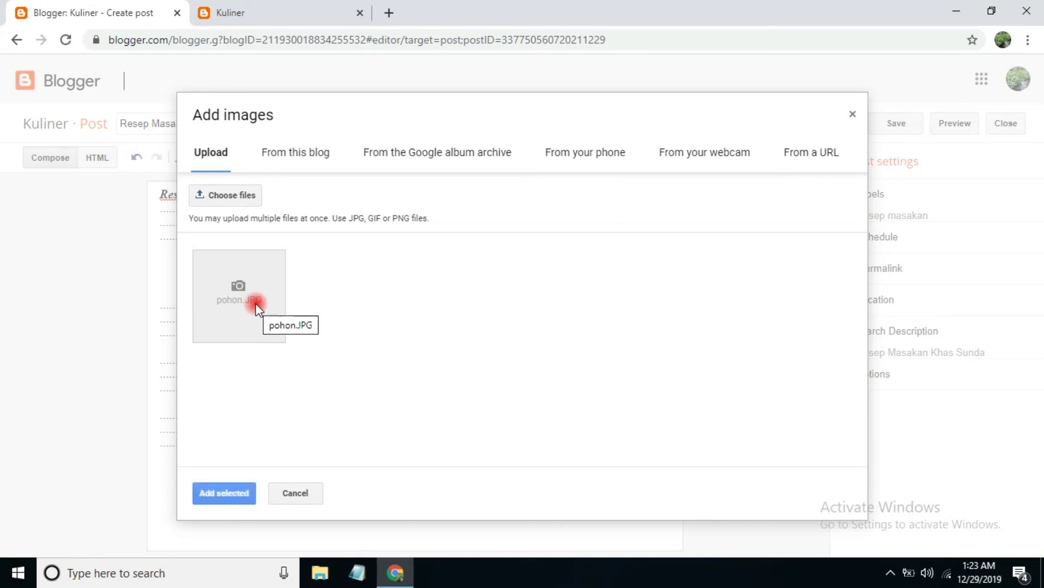
left_click(238, 490)
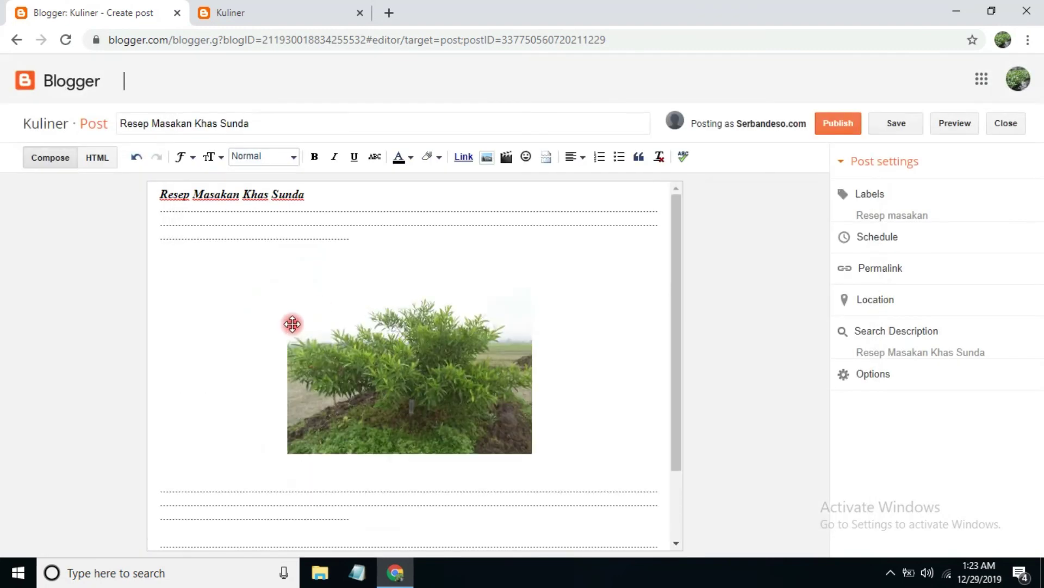
left_click(375, 363)
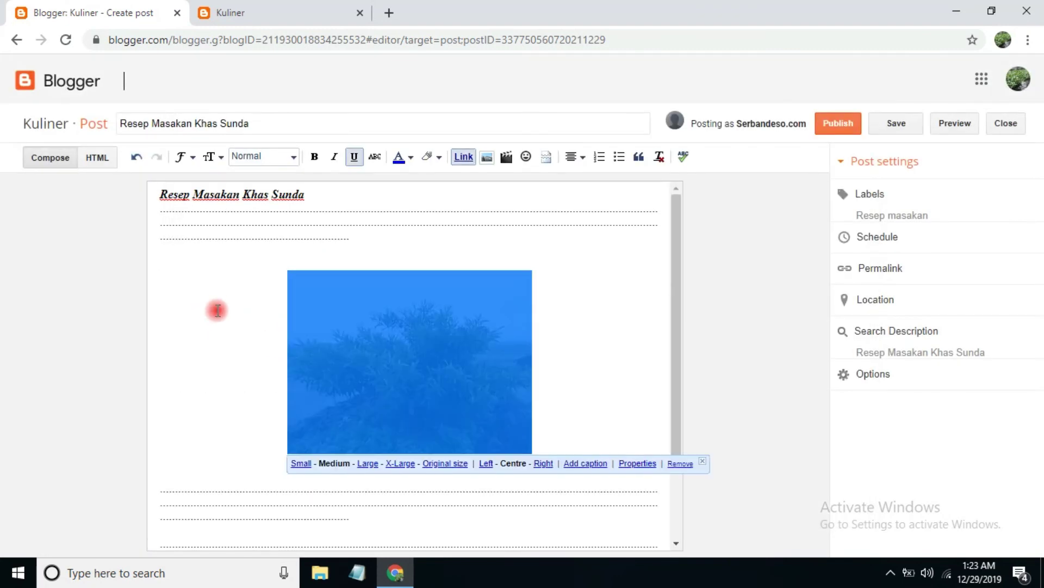
left_click(427, 257)
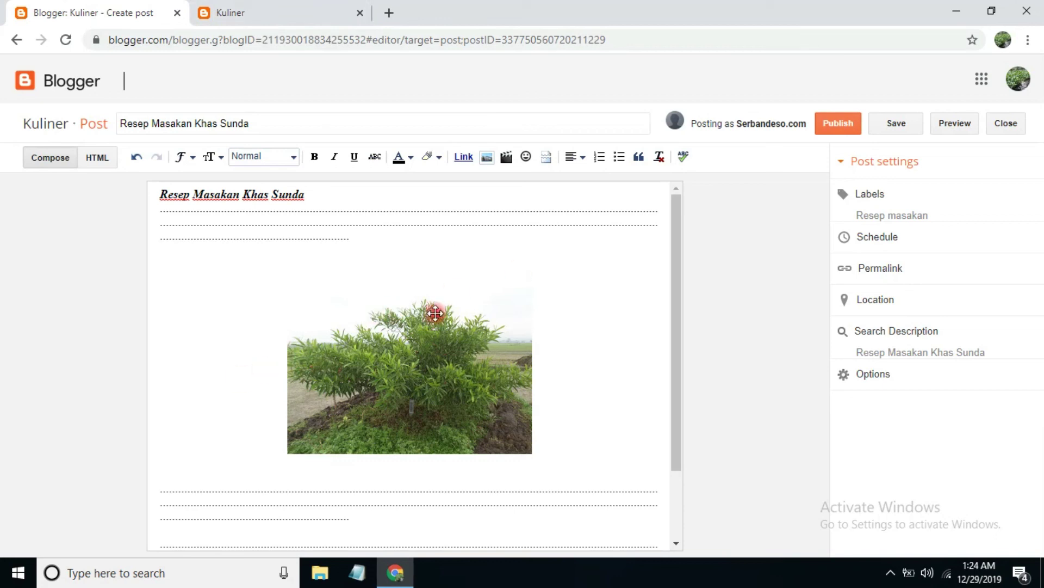
- Check the post body down to its last paragraph and publish the post
scroll(604, 307, "down", 1)
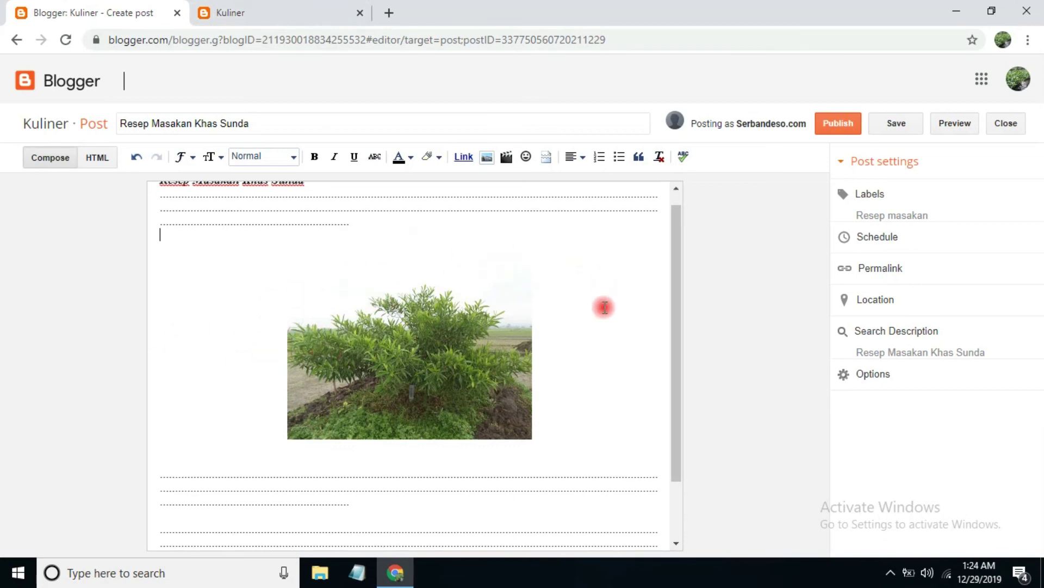
scroll(604, 307, "down", 2)
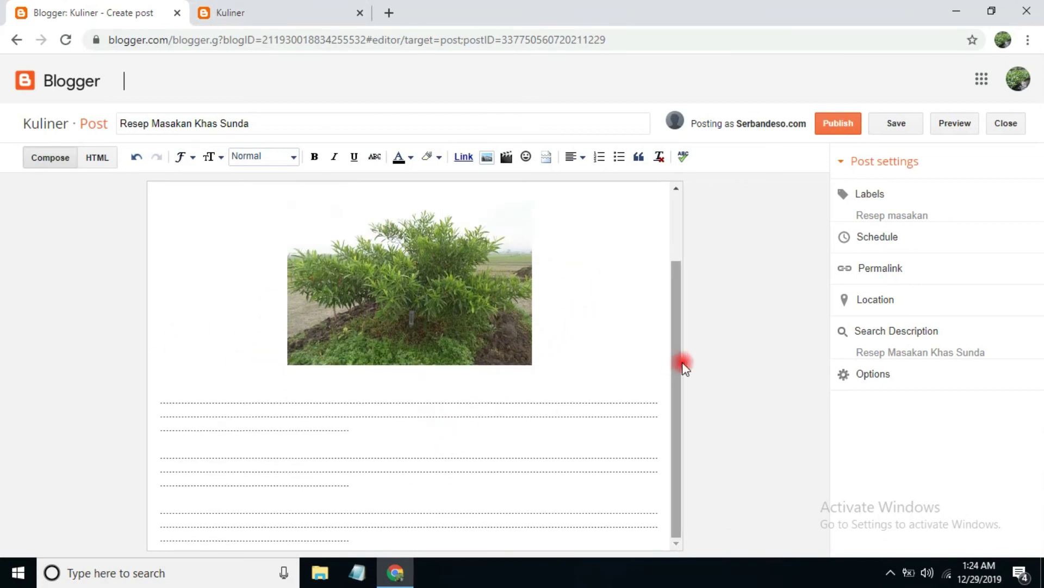
left_click_drag(683, 363, 724, 291)
left_click(840, 124)
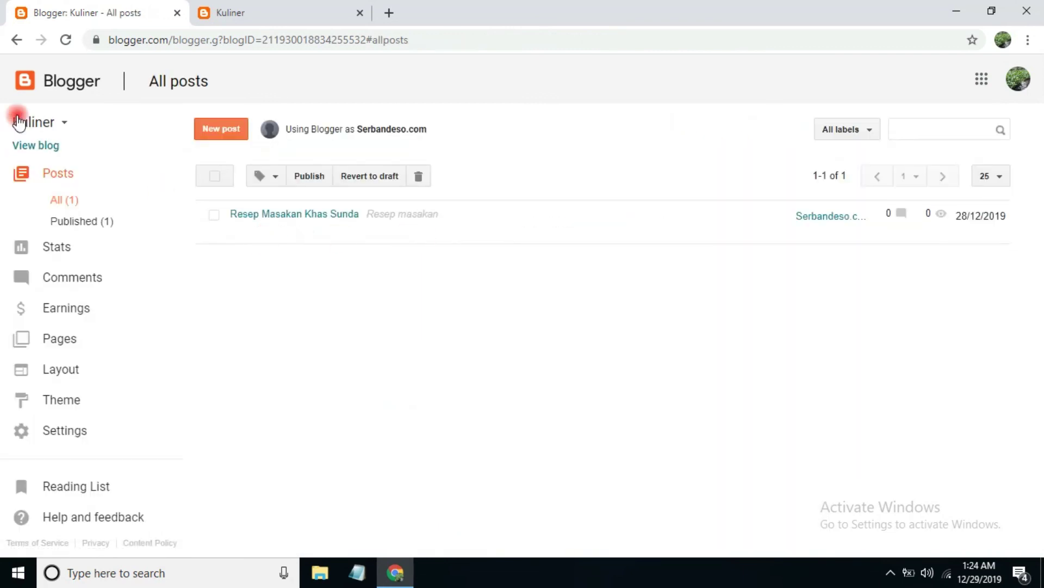
- Reload the public Kuliner blog and open the post "Resep Masakan Khas Sunda" from its home page
left_click(250, 12)
left_click(66, 41)
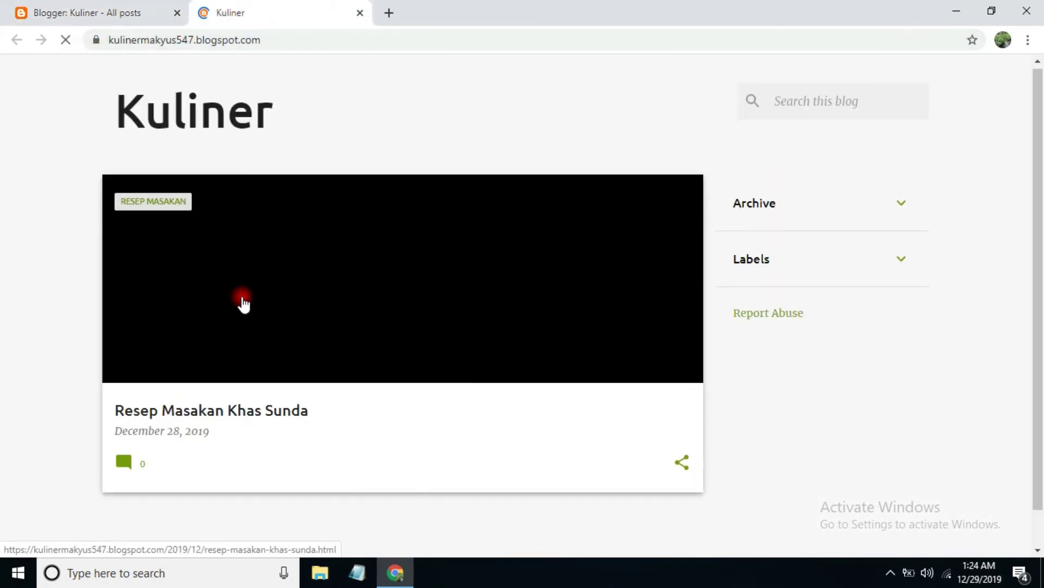
scroll(235, 311, "down", 1)
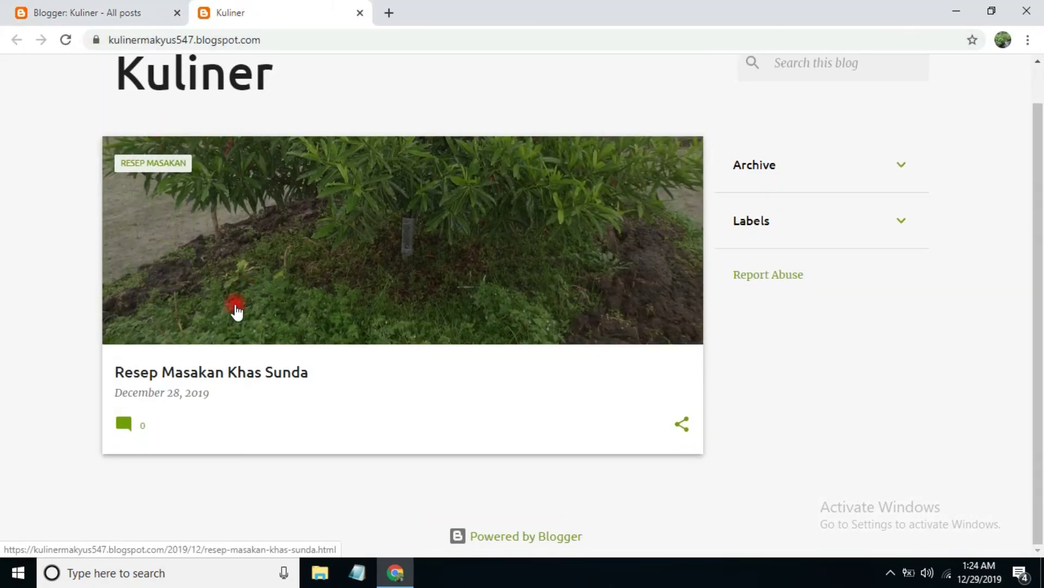
left_click(187, 370)
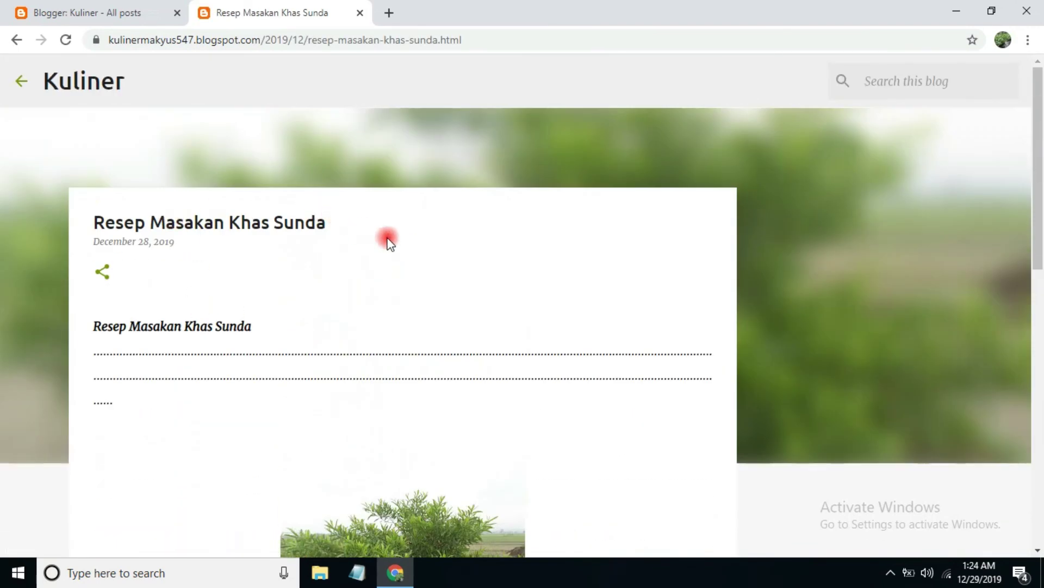
- Review the published post from title to comment area, checking its text, image and label
scroll(279, 292, "down", 10)
scroll(267, 354, "down", 2)
scroll(277, 393, "up", 10)
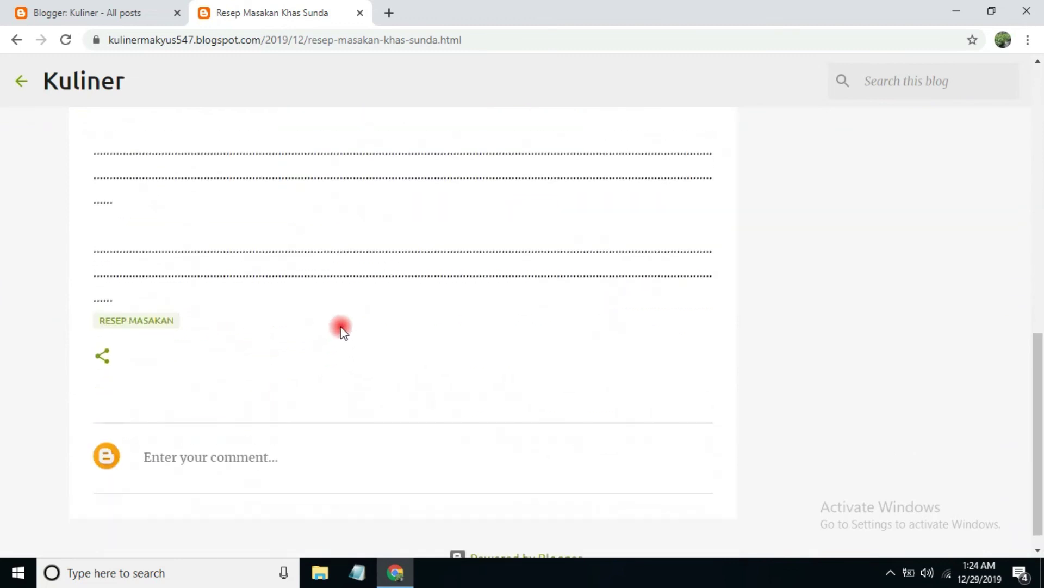
scroll(298, 314, "up", 3)
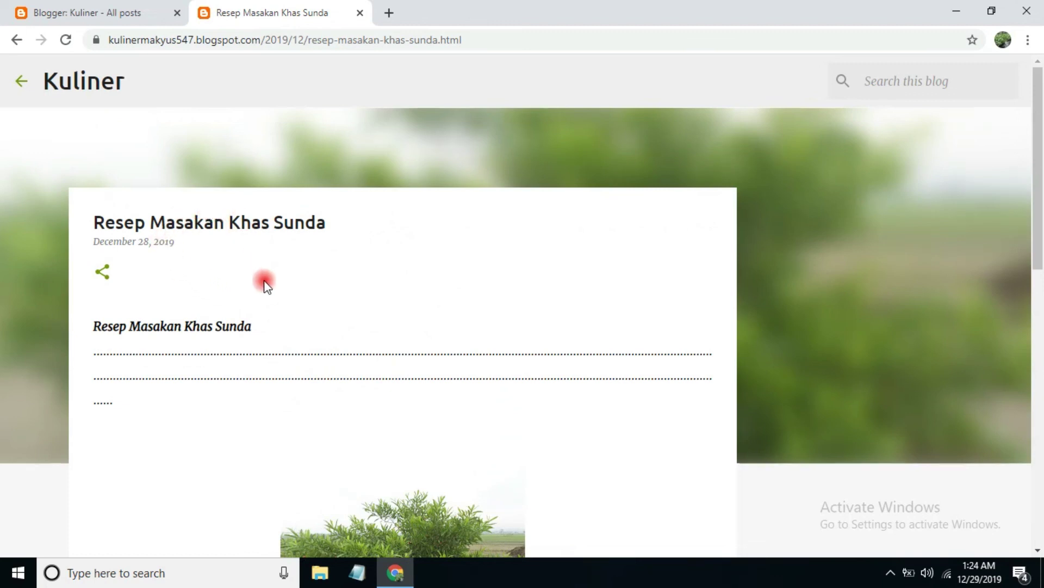
scroll(298, 300, "down", 4)
scroll(240, 299, "down", 8)
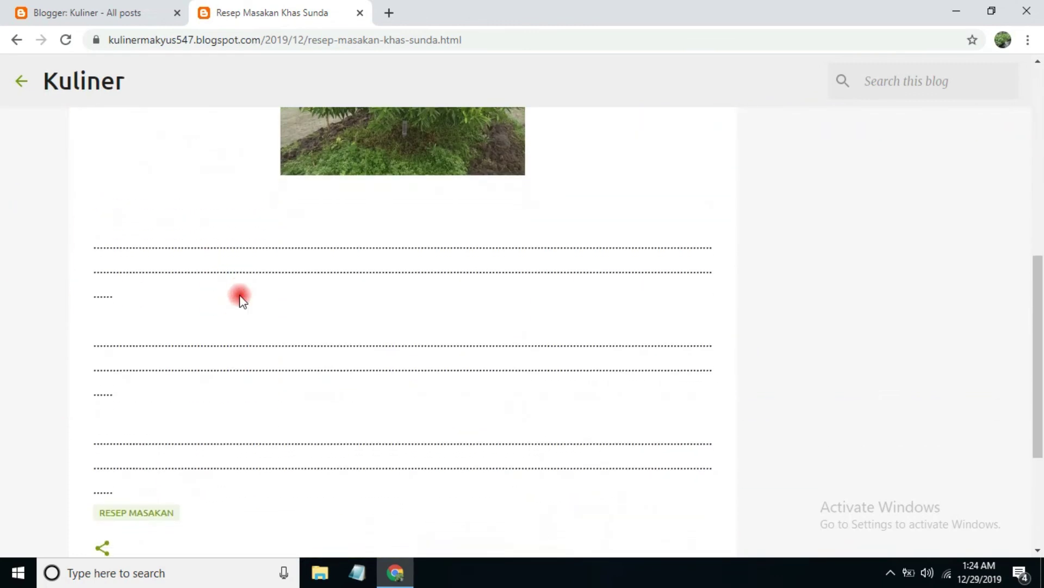
scroll(233, 302, "up", 7)
scroll(234, 303, "up", 4)
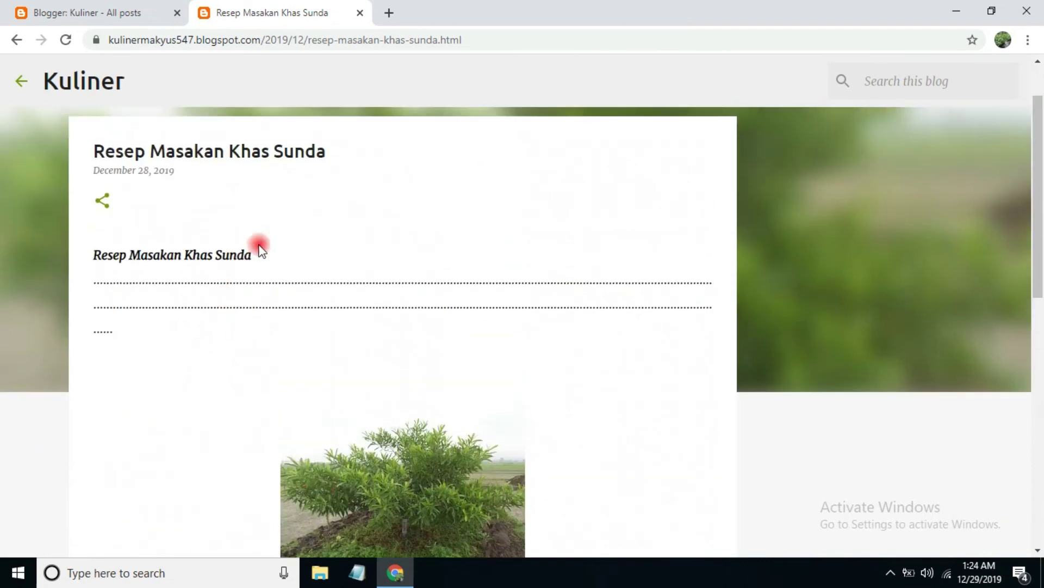
scroll(142, 168, "up", 1)
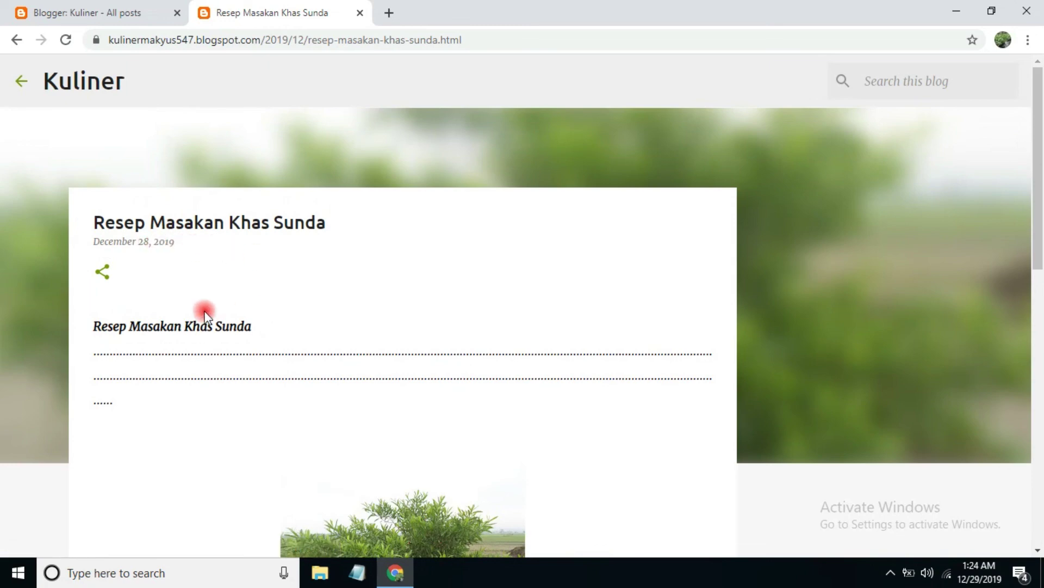
scroll(266, 299, "down", 2)
scroll(268, 291, "down", 2)
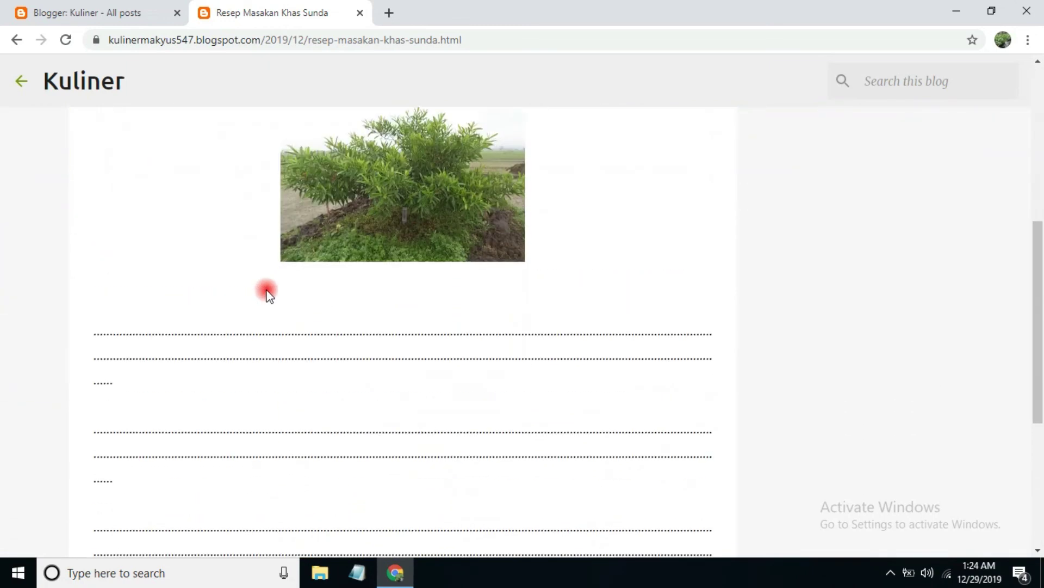
scroll(266, 284, "up", 6)
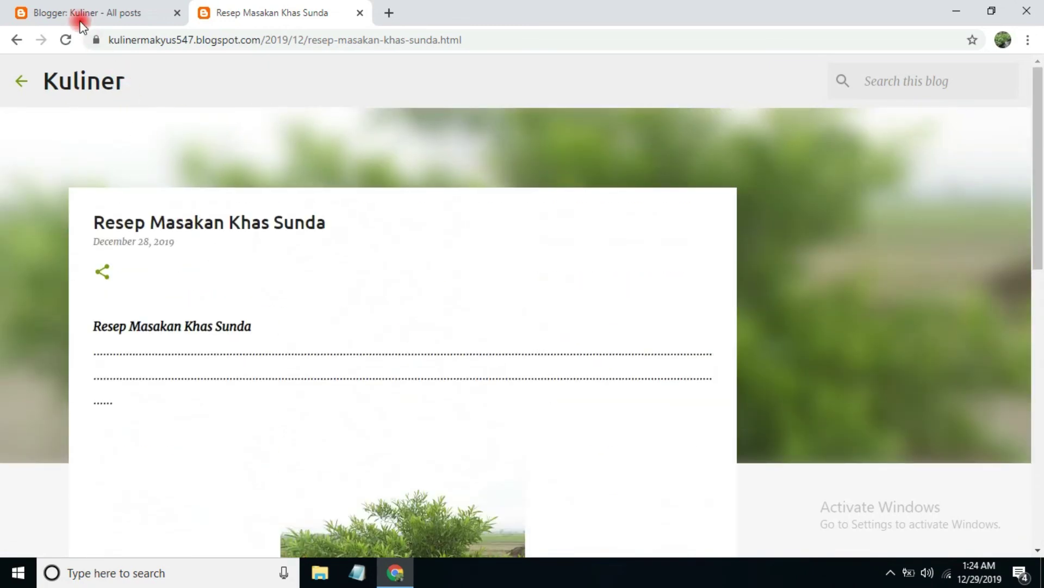
scroll(288, 191, "down", 4)
scroll(290, 193, "down", 4)
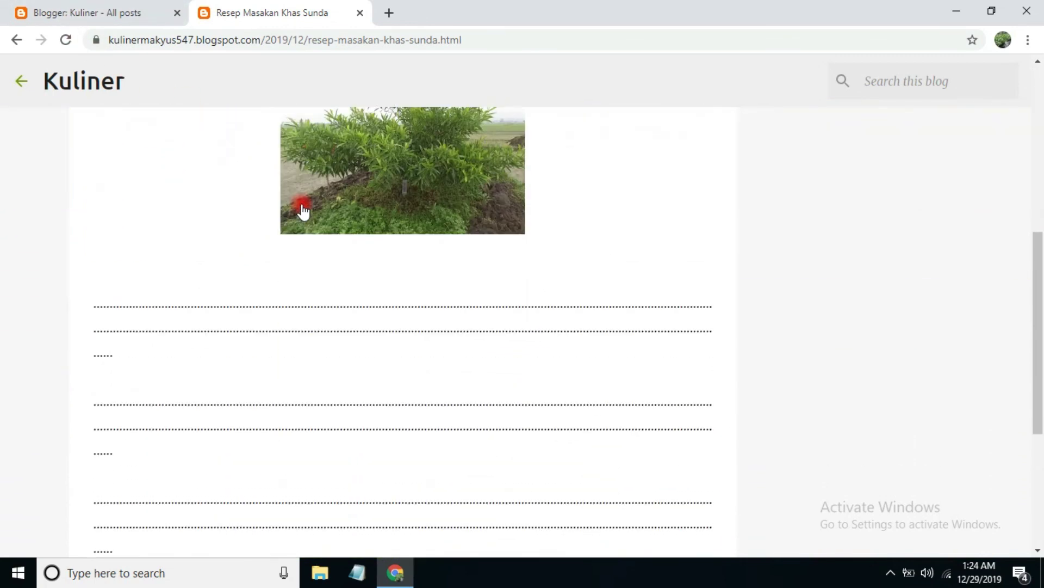
scroll(299, 205, "down", 3)
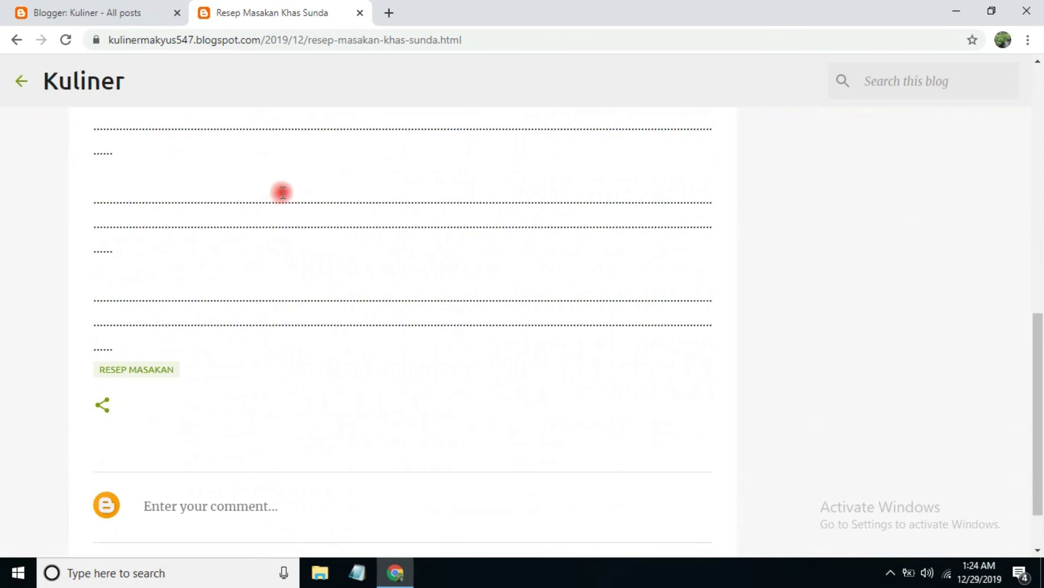
scroll(283, 191, "up", 4)
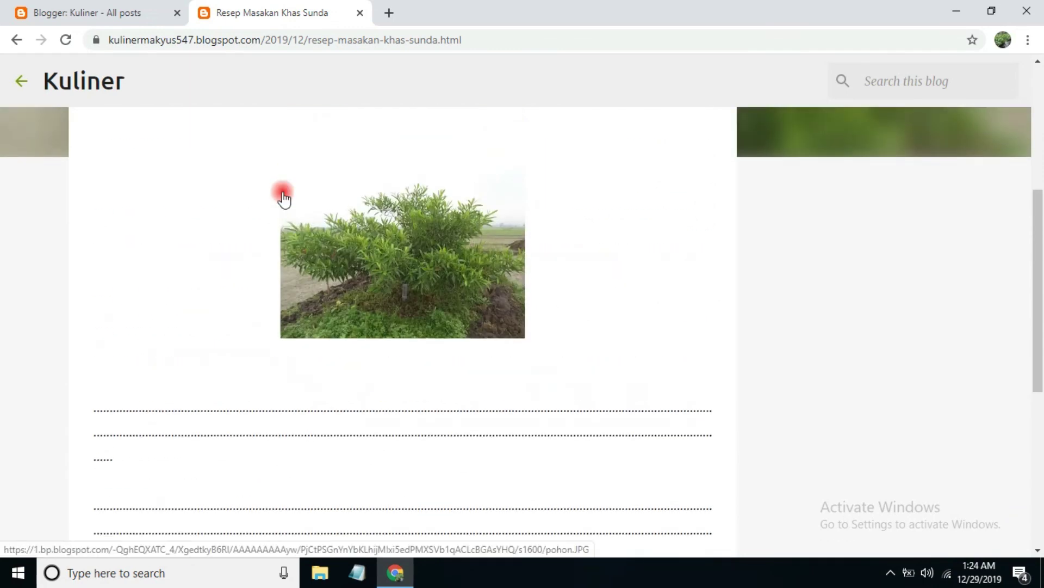
scroll(282, 196, "up", 4)
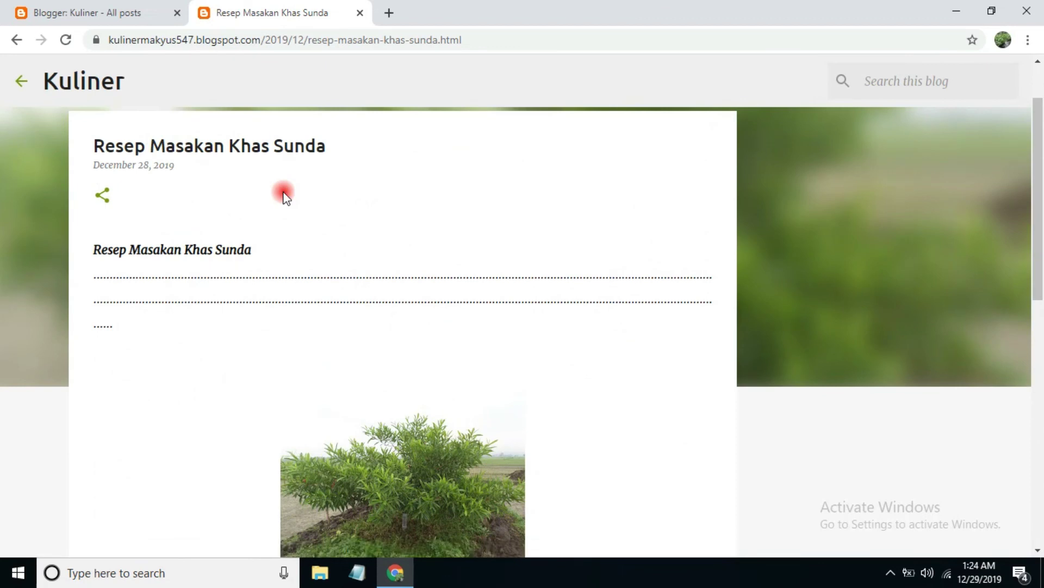